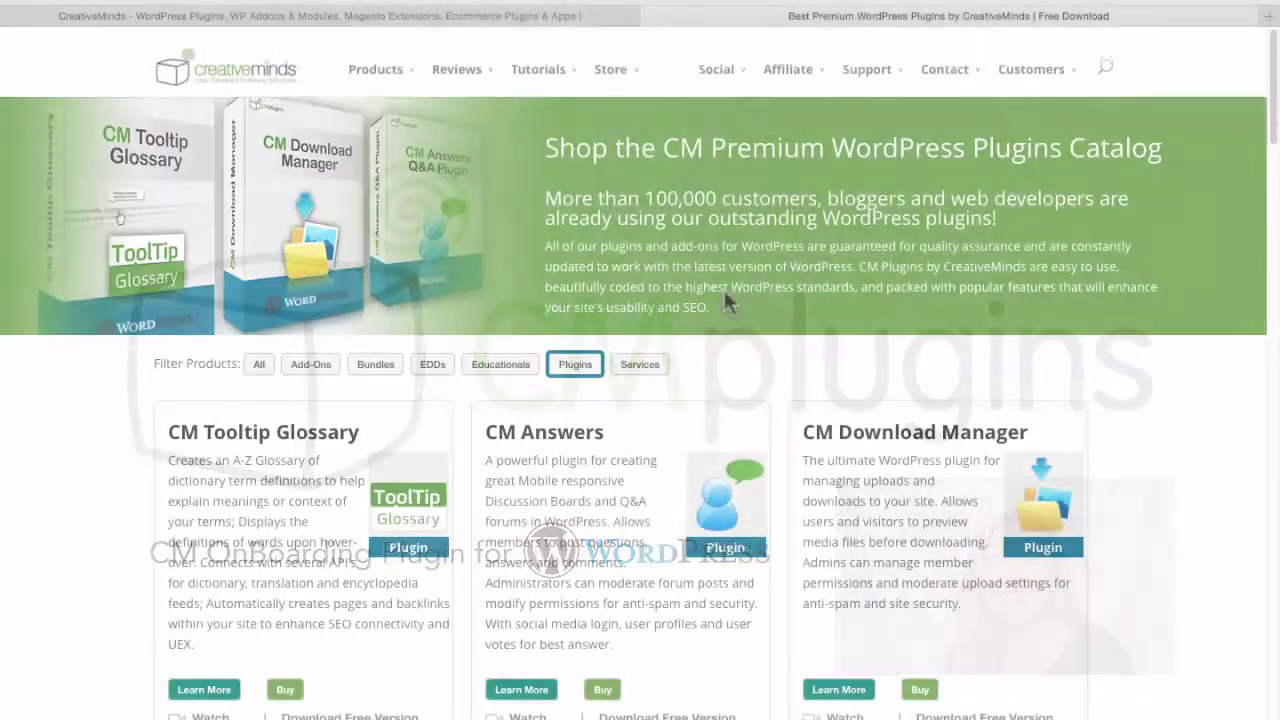
# - Scroll the CreativeMinds plugin catalog and open the CM OnBoarding product page
pyautogui.scroll(-2, 1143, 420)
pyautogui.scroll(-2, 1142, 424)
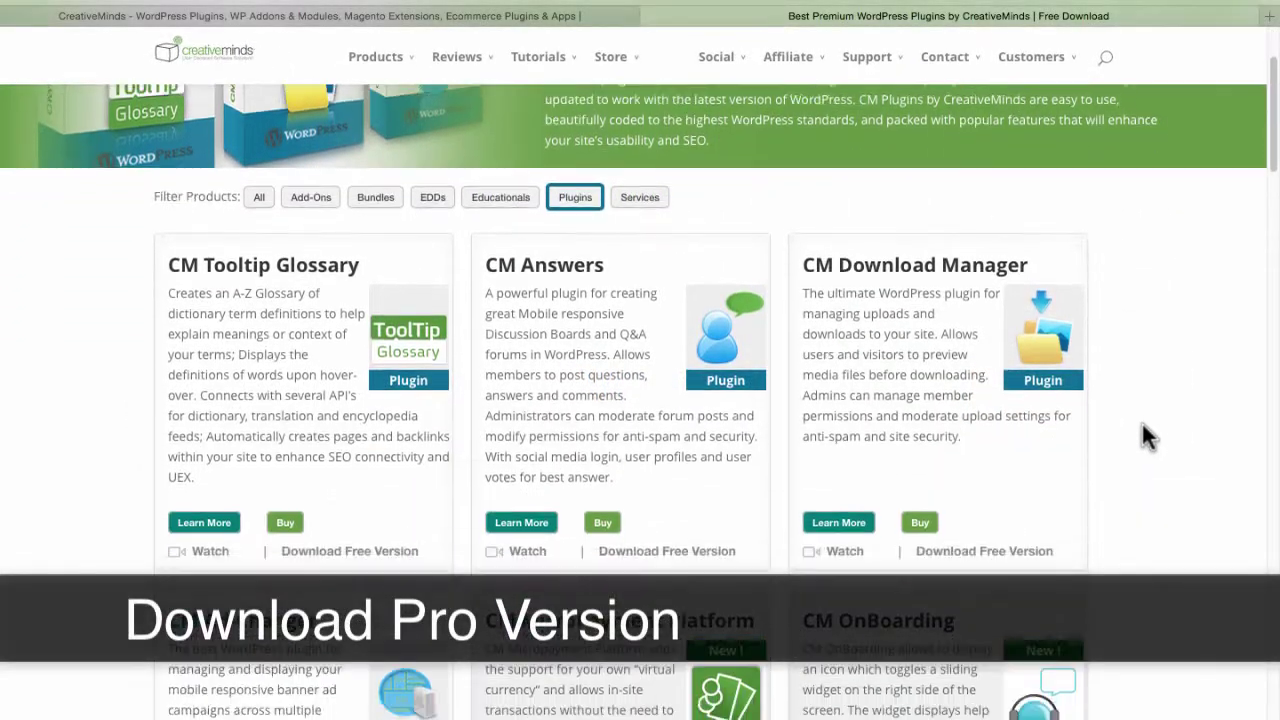
pyautogui.scroll(-3, 1142, 424)
pyautogui.scroll(-3, 1142, 424)
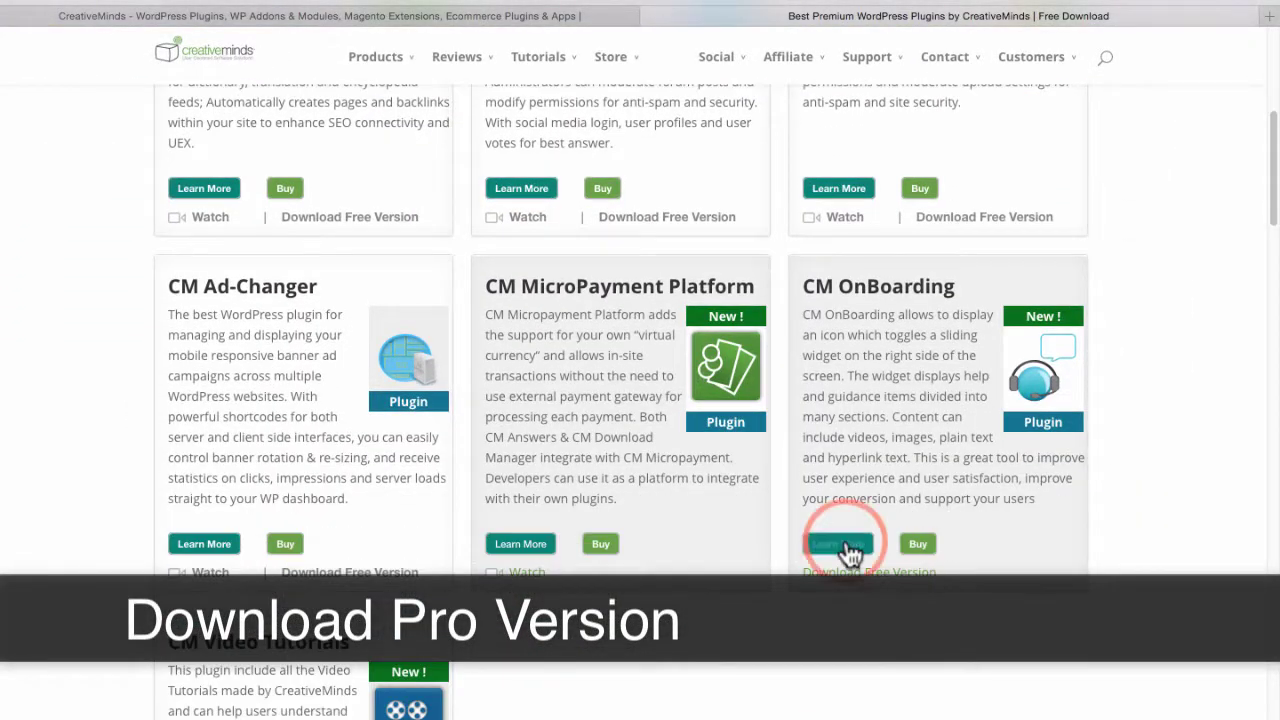
pyautogui.click(845, 546)
pyautogui.scroll(-3, 1185, 442)
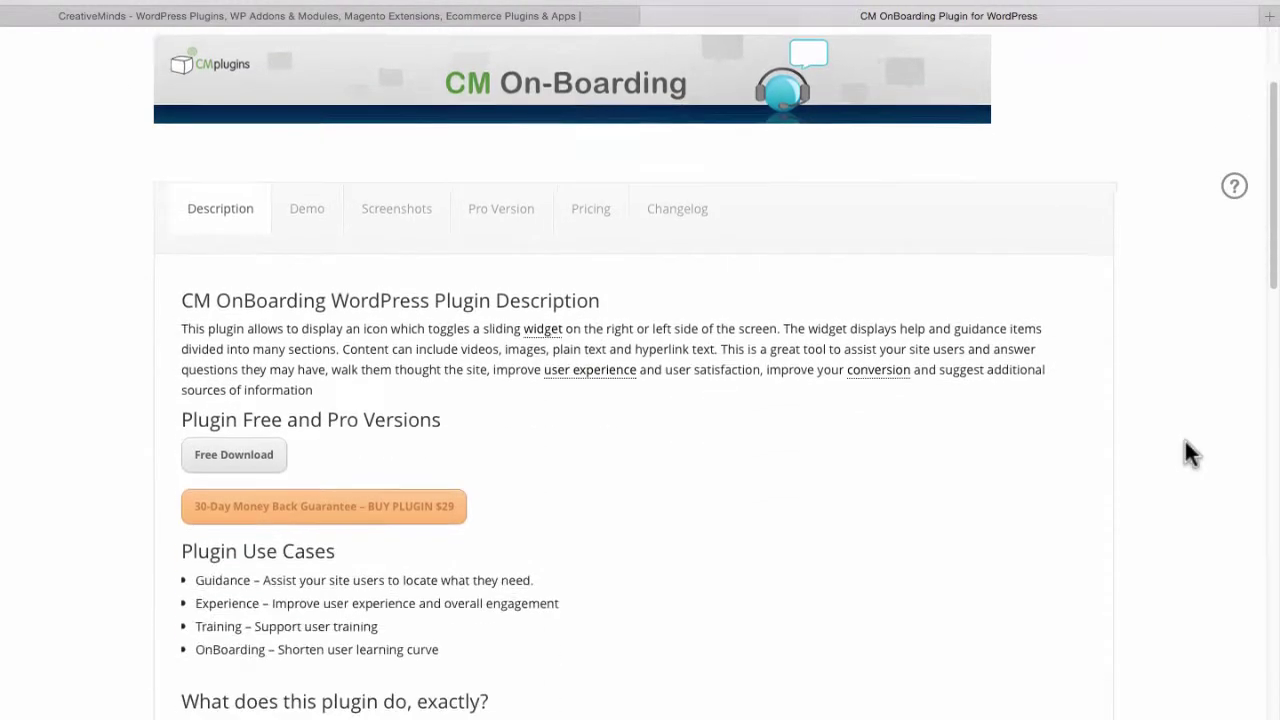
pyautogui.scroll(-3, 1185, 442)
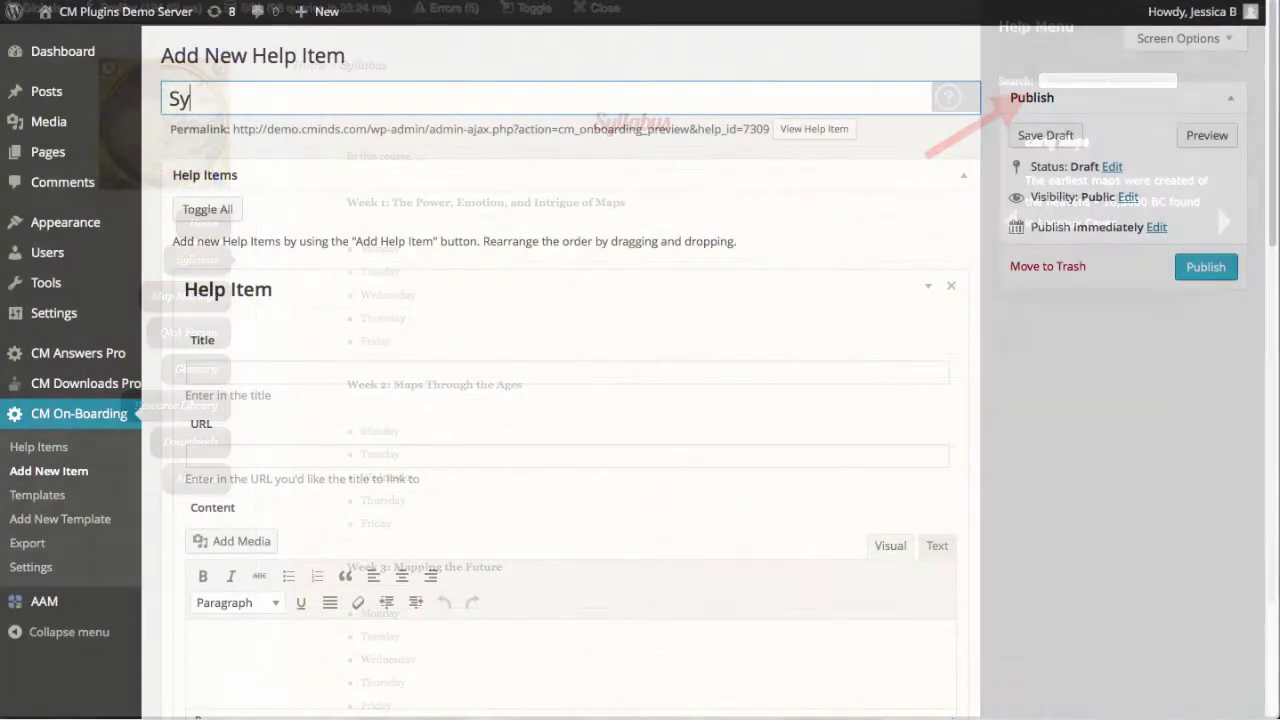
# - Title the help item 'Syllabus Guide', add a 'Week 1' entry with content, and assign it to the Syllabus page
pyautogui.write('llabus Guide')
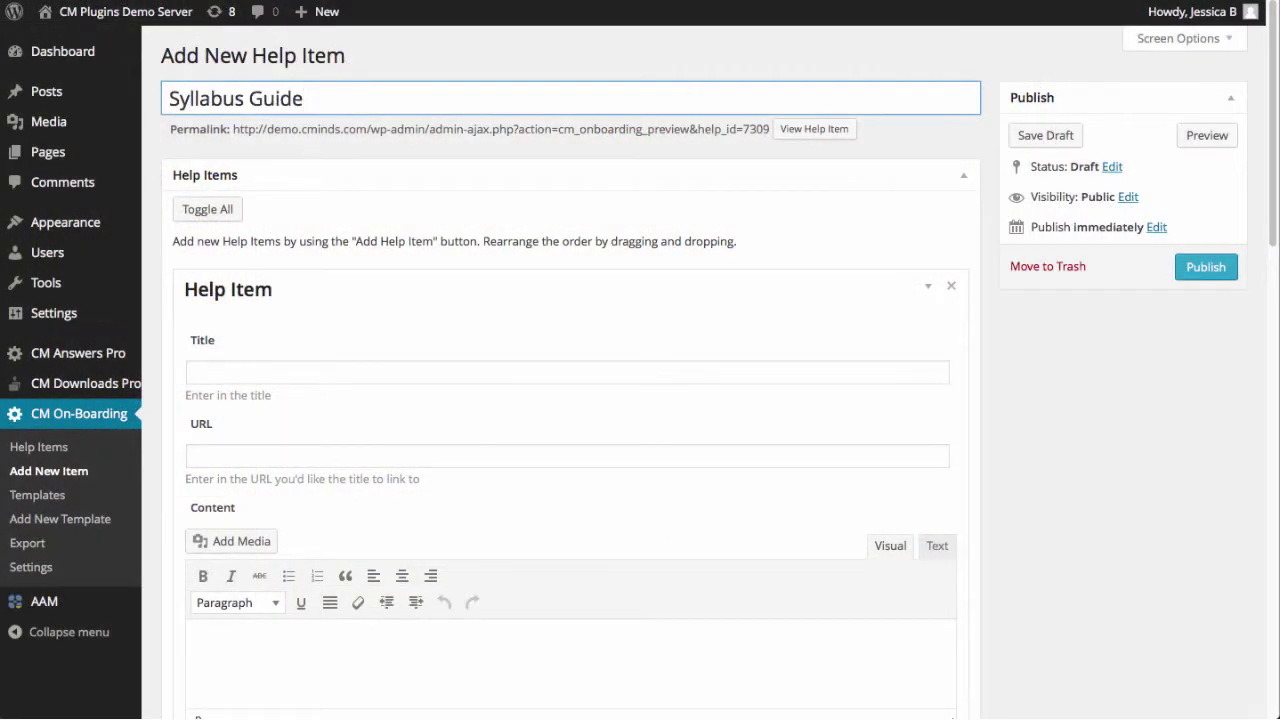
pyautogui.press('Tab')
pyautogui.write('Week 1')
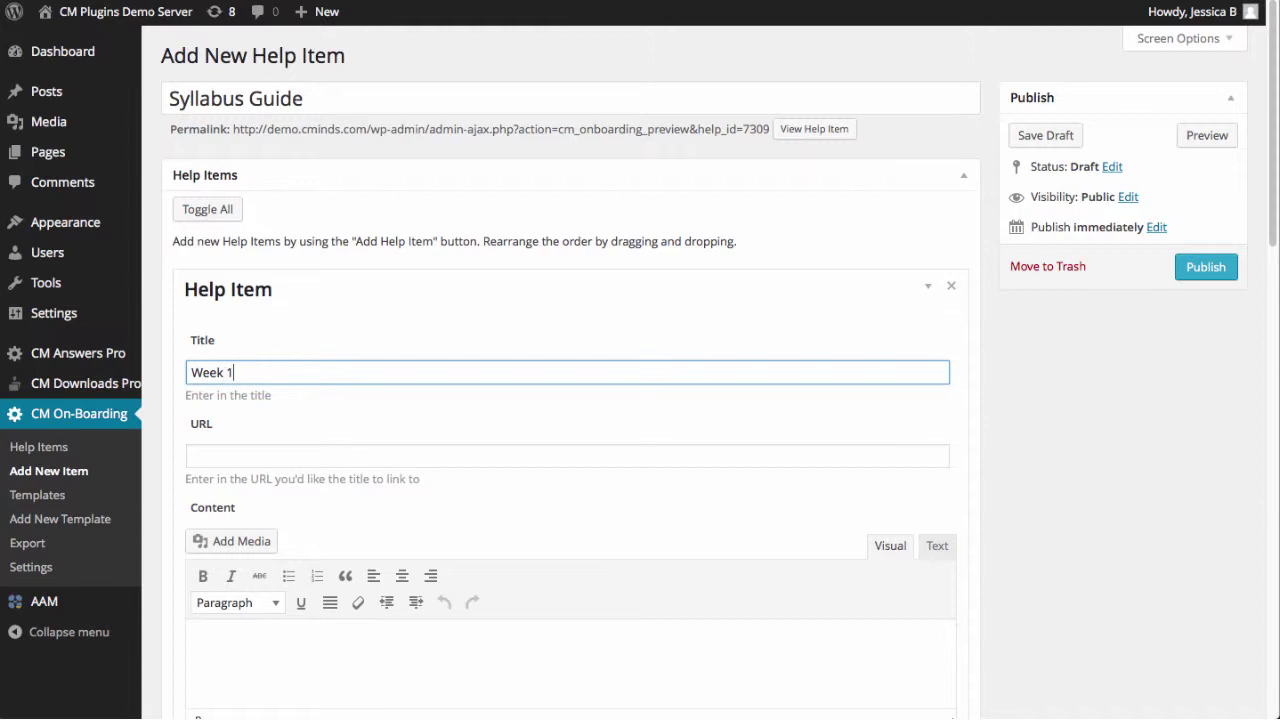
pyautogui.press('Tab')
pyautogui.press('Tab')
pyautogui.write('The')
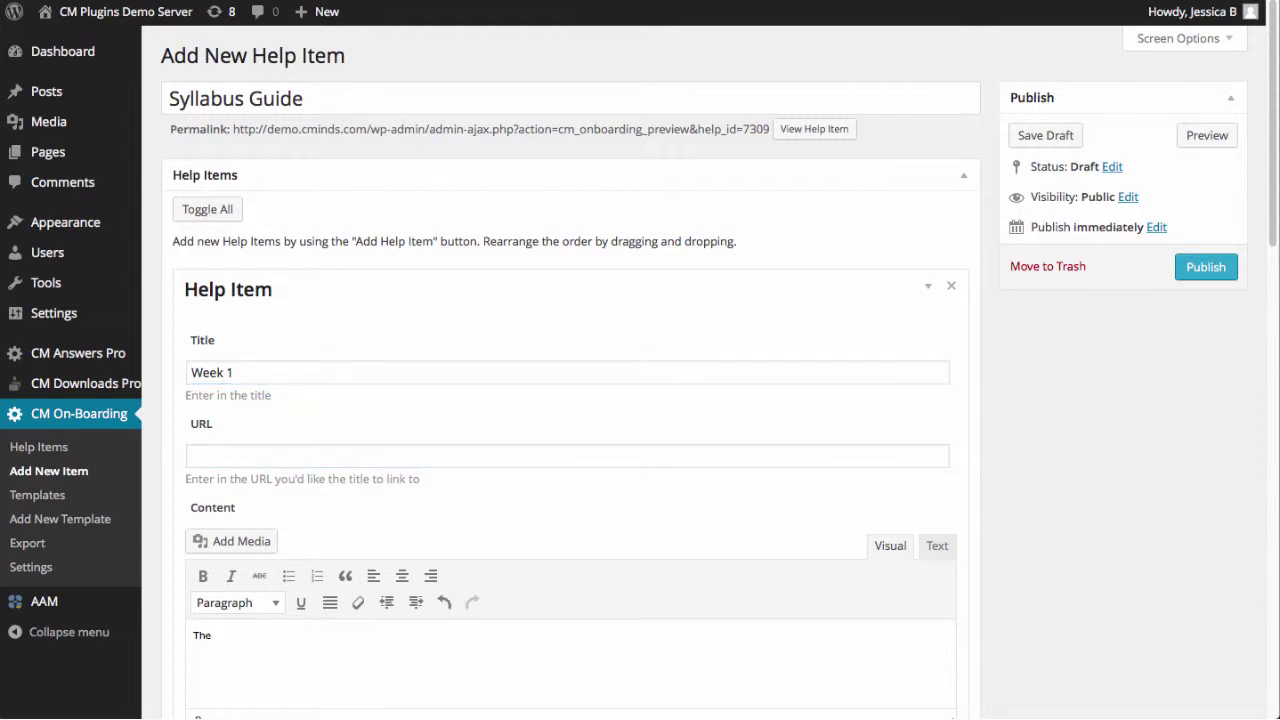
pyautogui.write(' power, emotio')
pyautogui.write('n, and')
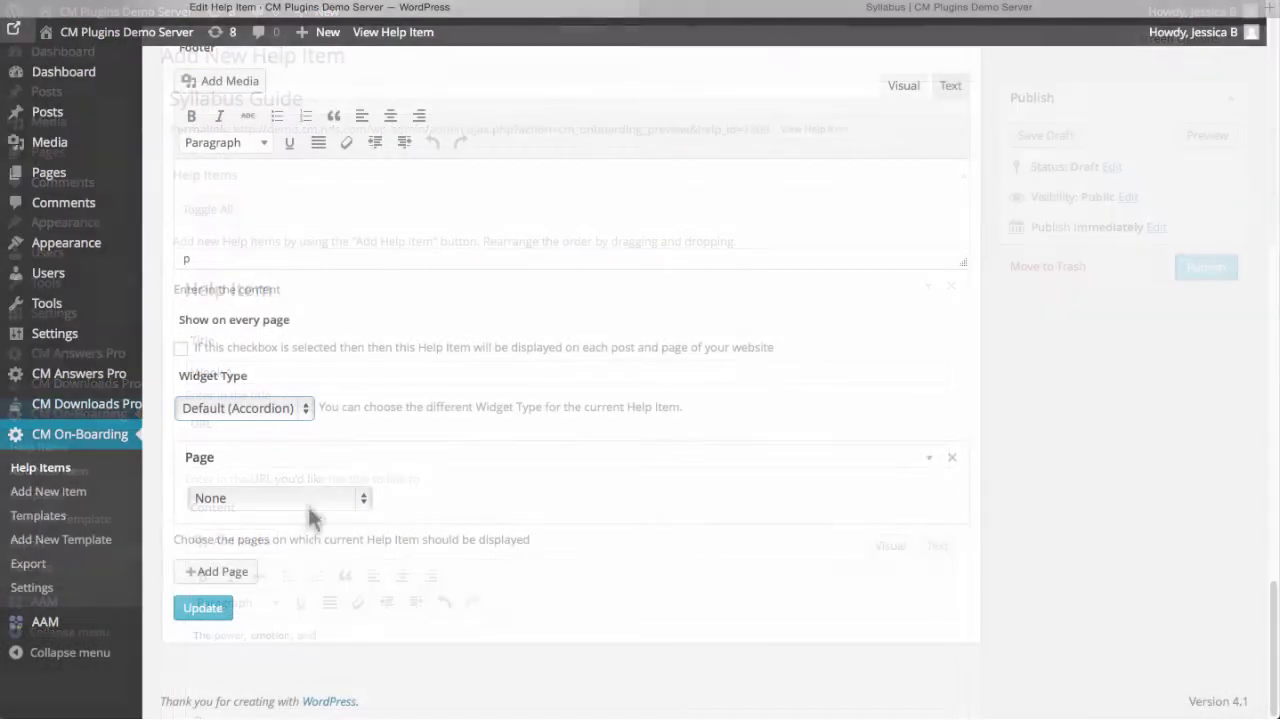
pyautogui.click(308, 498)
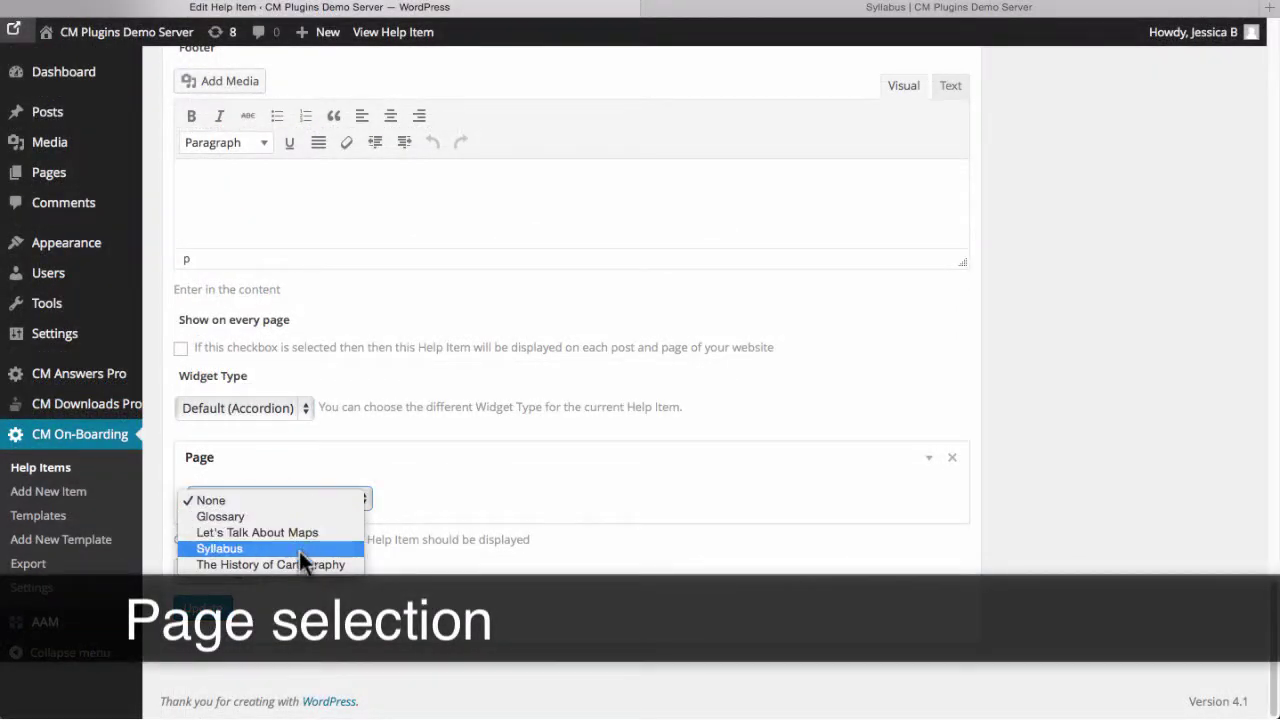
pyautogui.click(299, 550)
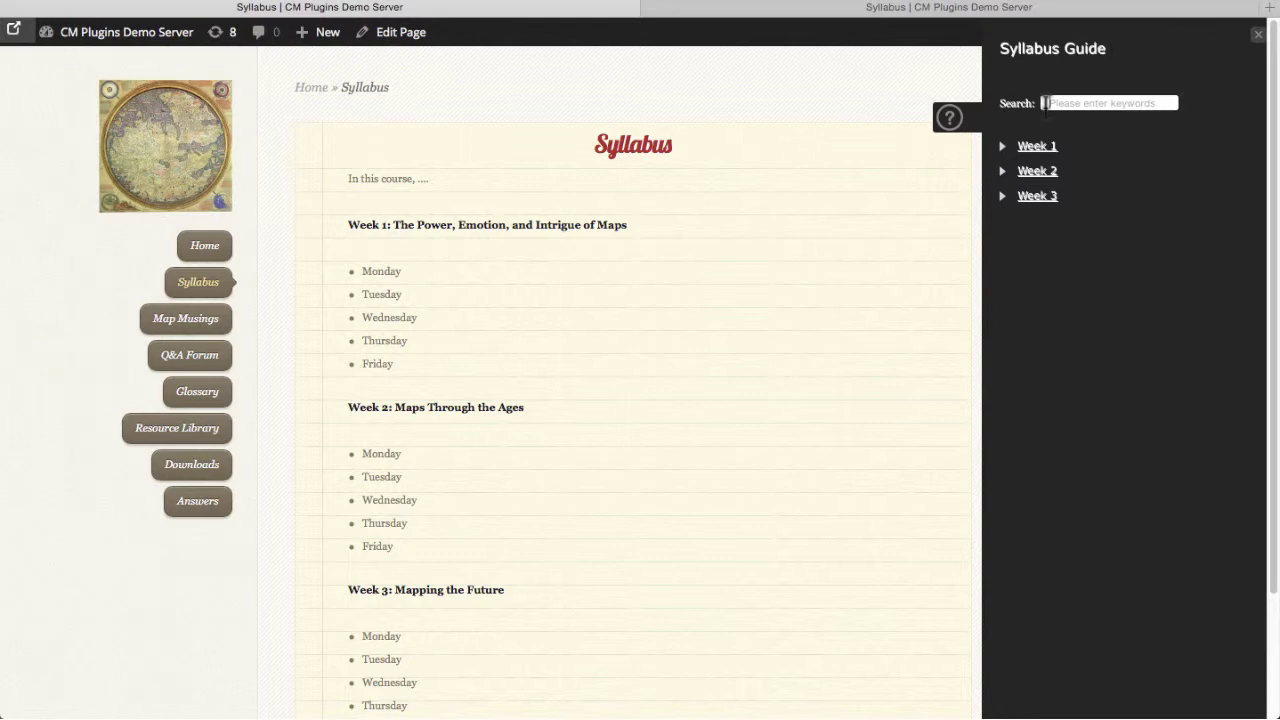
# - Search the Syllabus Guide widget for 'future' on the Syllabus page
pyautogui.write('future')
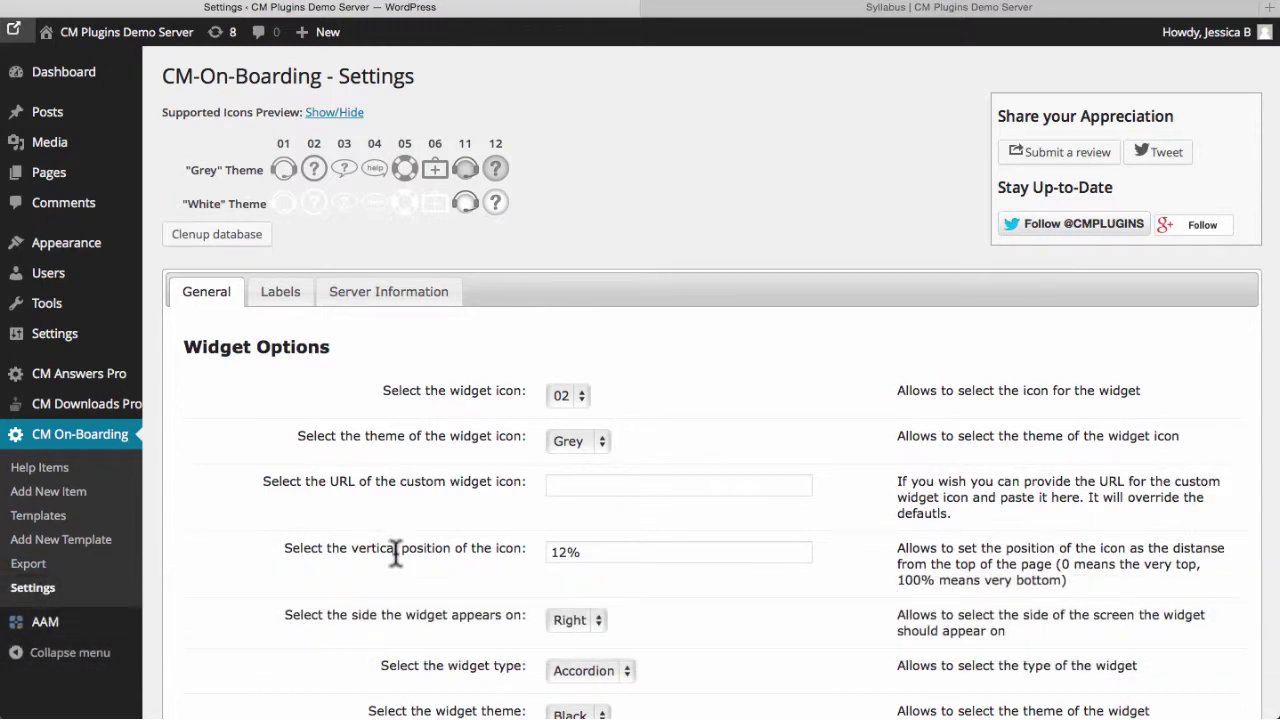
# - Set Show 'Search' to No in the widget settings
pyautogui.scroll(-2, 396, 553)
pyautogui.scroll(-5, 394, 552)
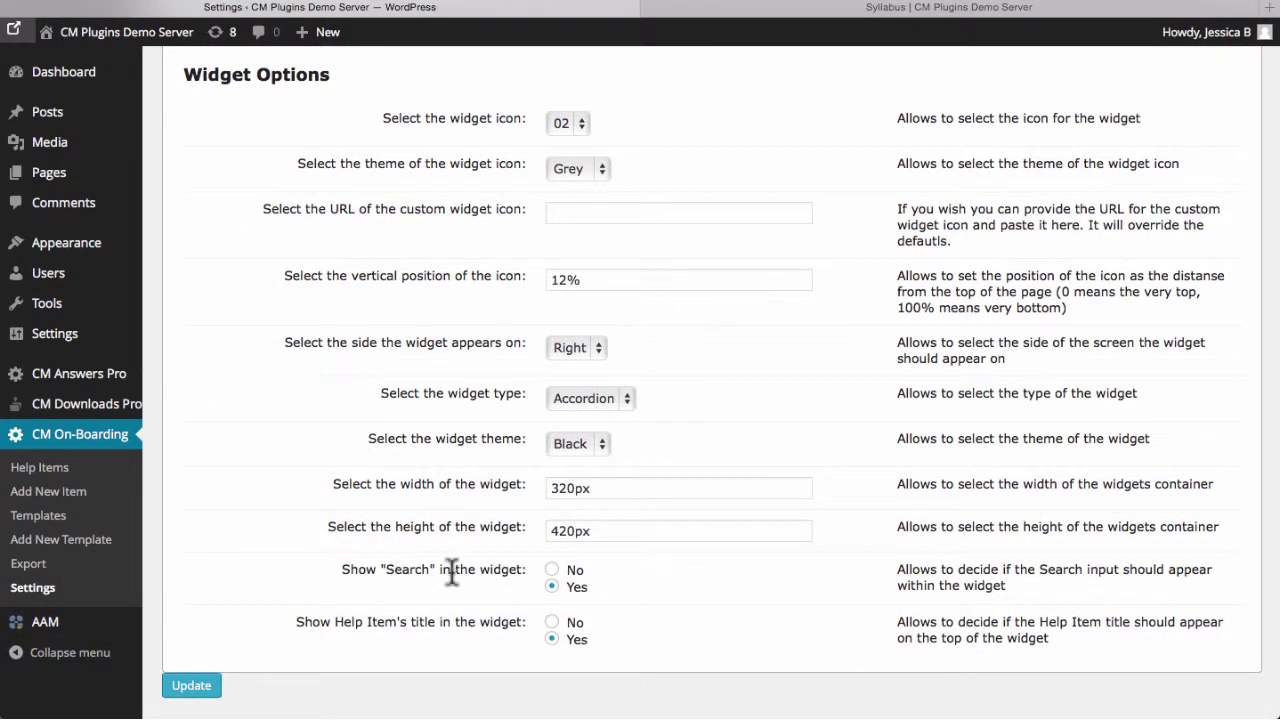
pyautogui.click(553, 572)
# - Change the no-results label to 'No results' and save the settings
pyautogui.scroll(5, 555, 585)
pyautogui.click(275, 238)
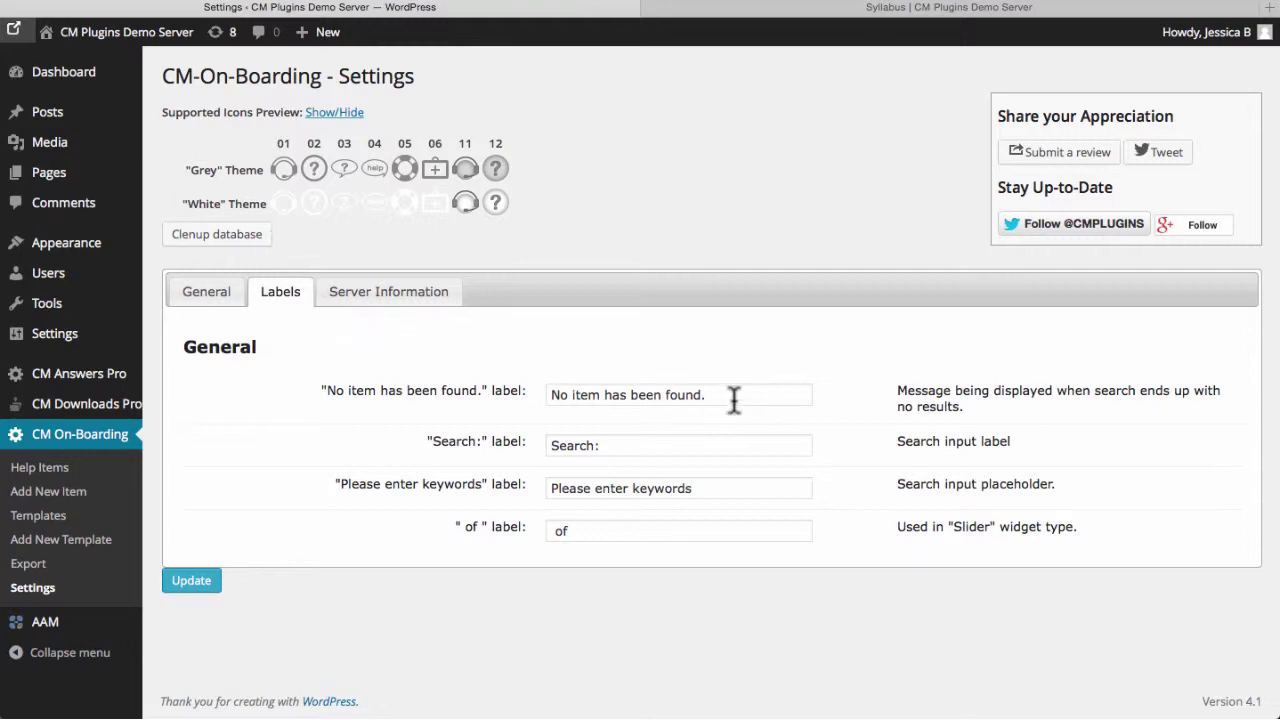
pyautogui.moveTo(732, 397); pyautogui.dragTo(571, 397)
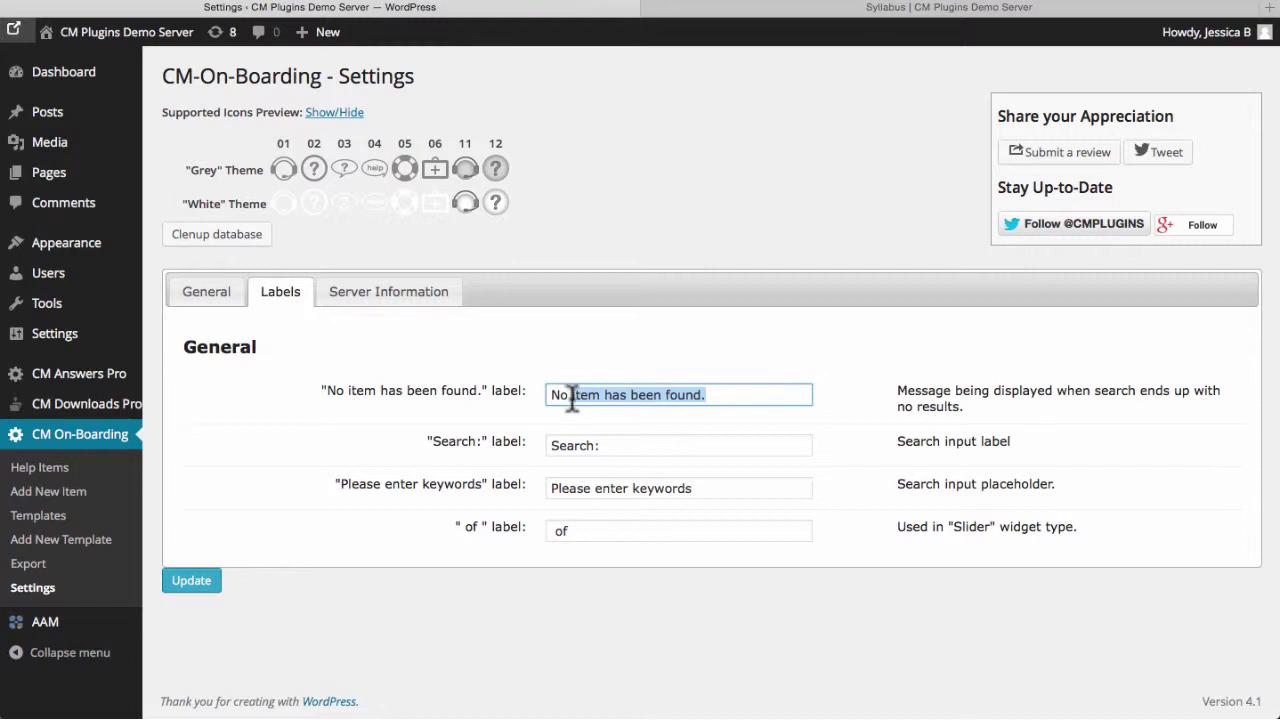
pyautogui.write('results')
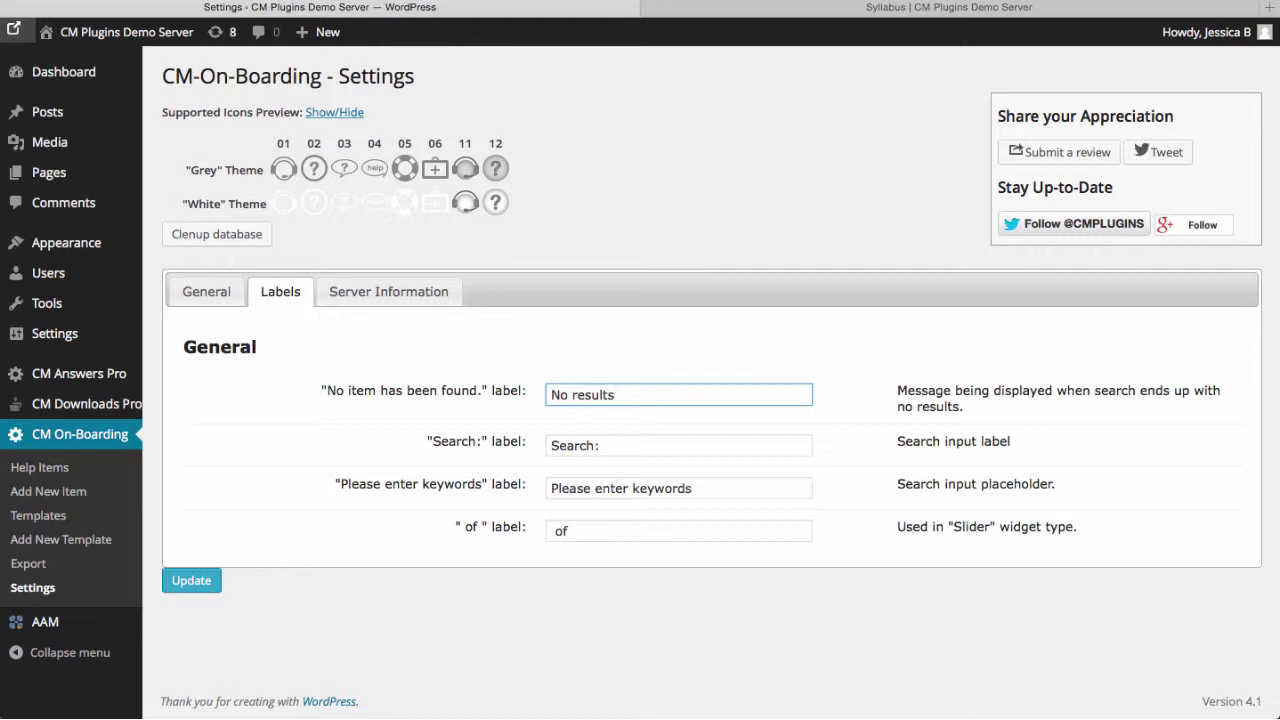
pyautogui.click(1236, 92)
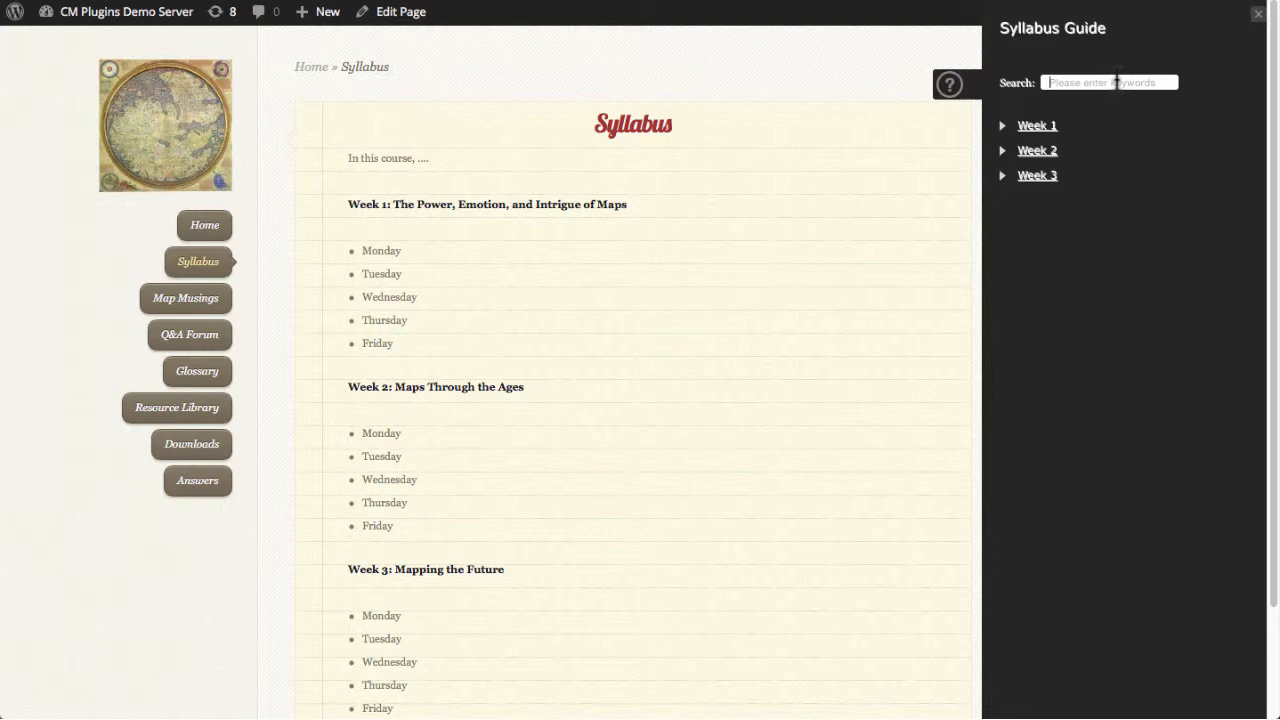
# - Search the widget for 'Blue' to see the No results message, then go to the help items list
pyautogui.write('Blue')
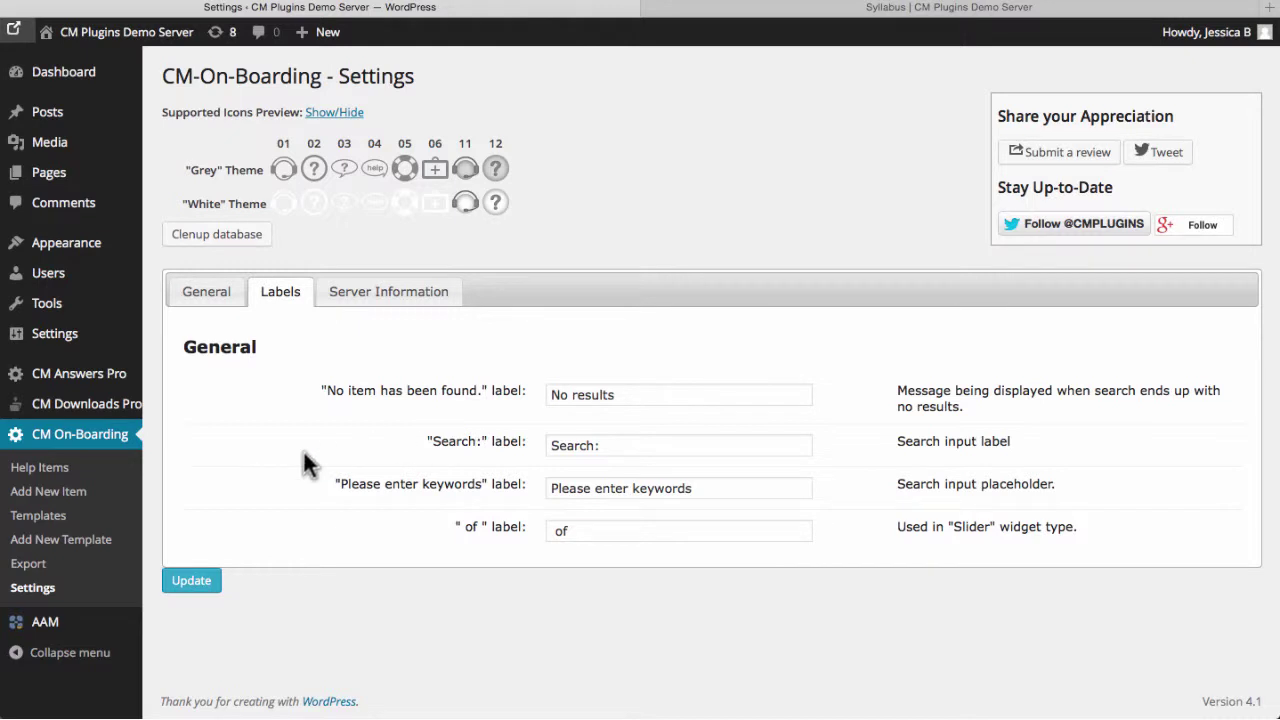
pyautogui.click(40, 467)
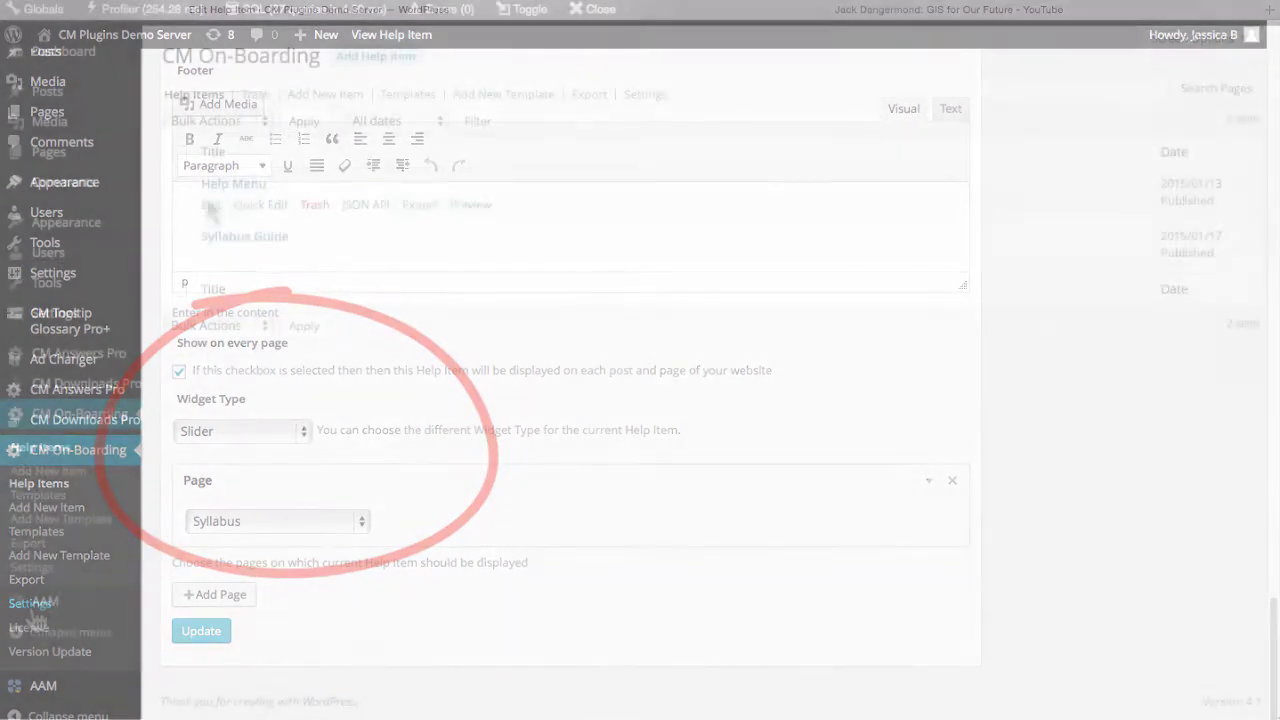
# - Open the Help Menu help item and scroll through its options
pyautogui.click(207, 203)
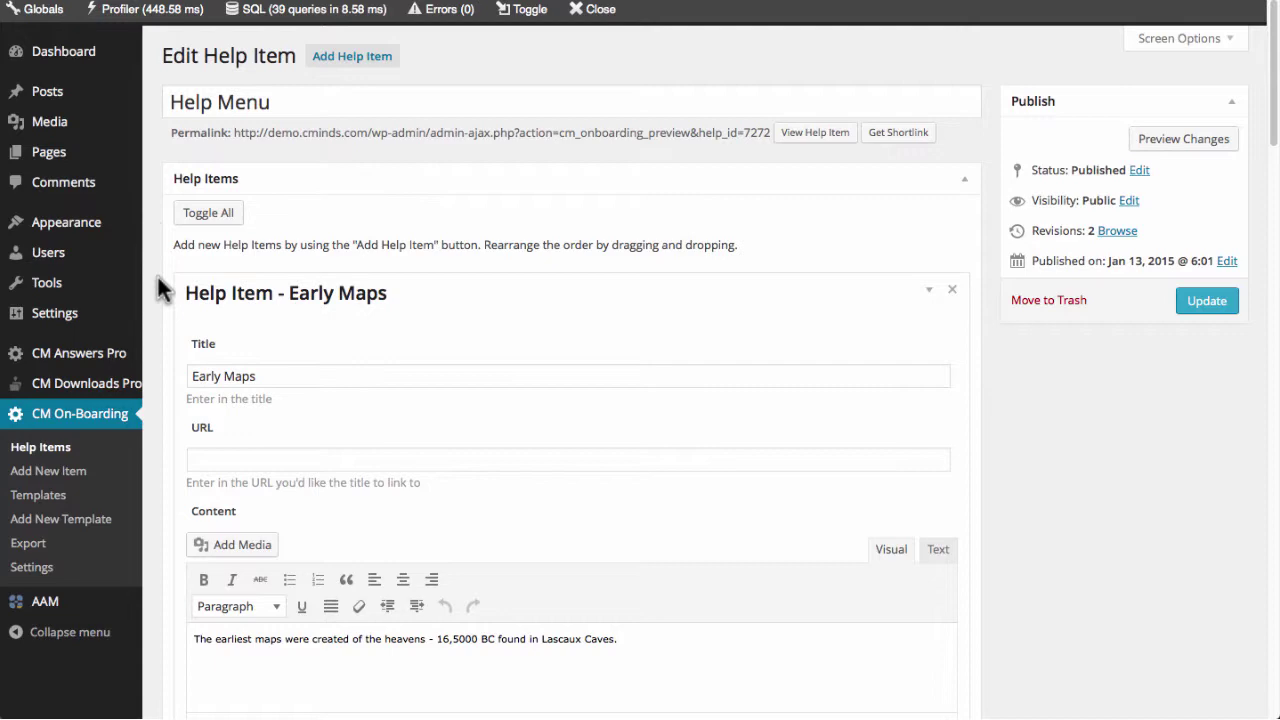
pyautogui.scroll(-5, 157, 286)
pyautogui.scroll(-1, 163, 290)
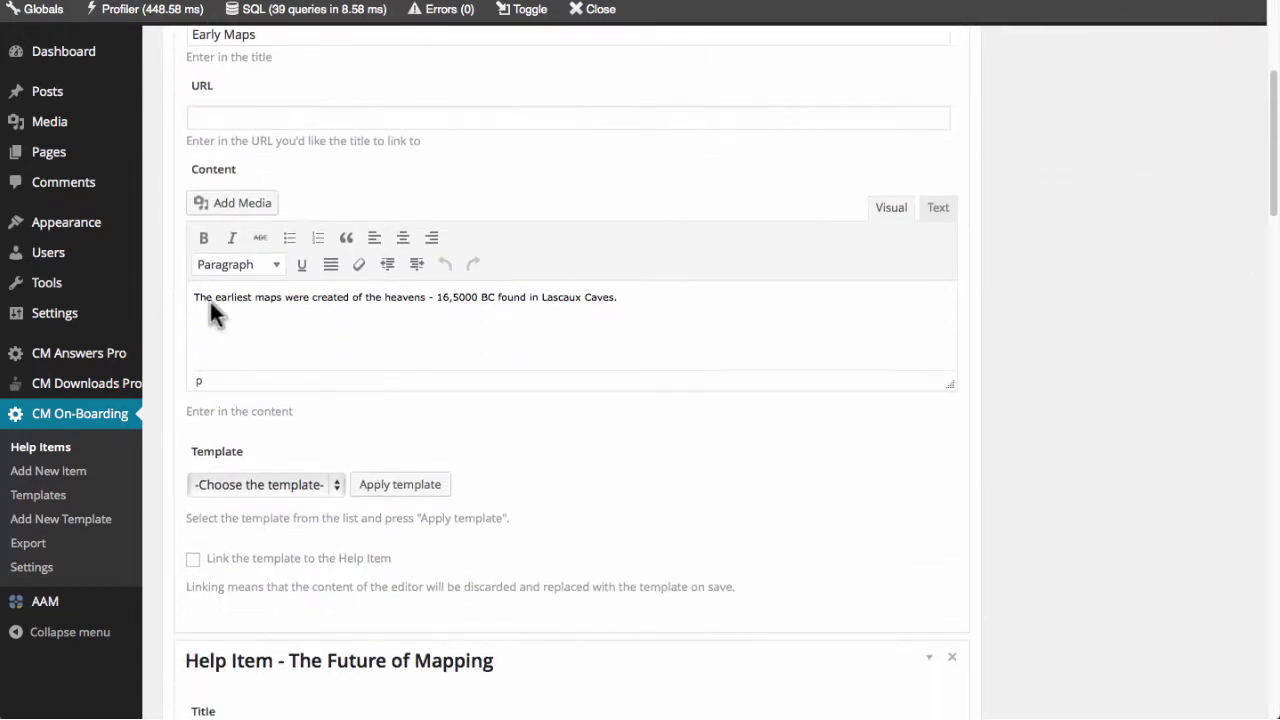
pyautogui.scroll(-6, 166, 303)
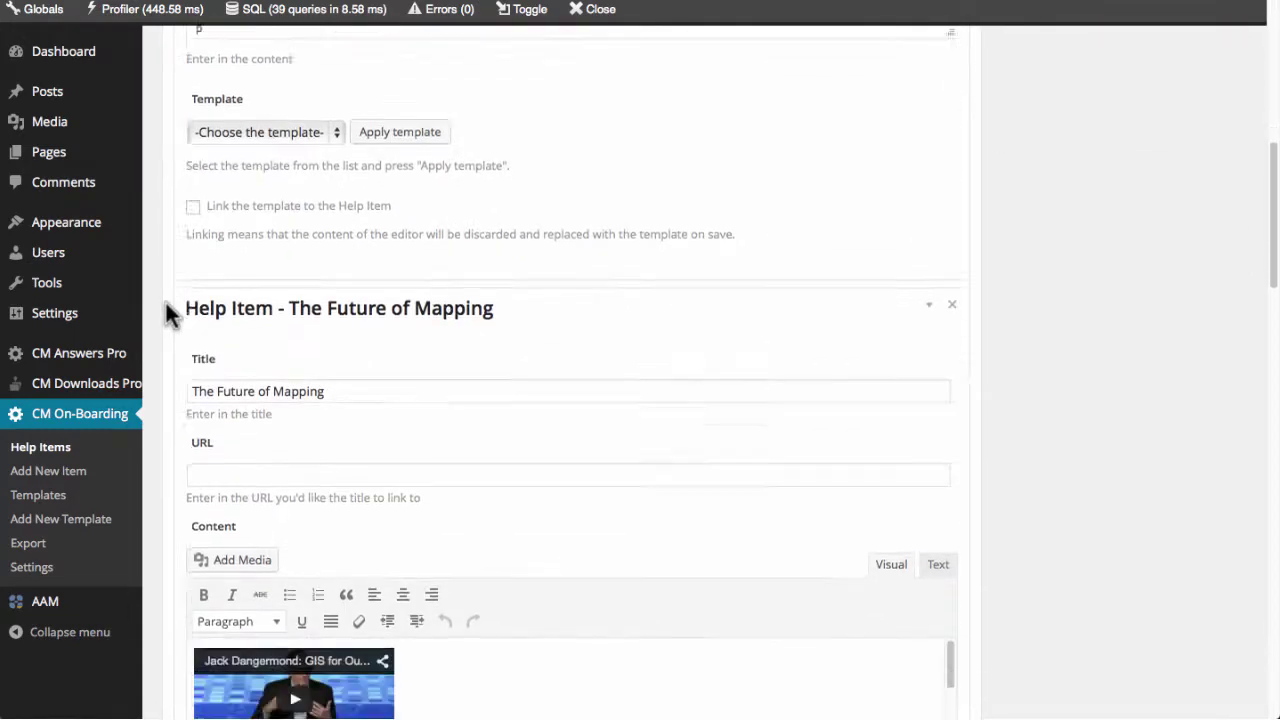
pyautogui.scroll(-6, 166, 314)
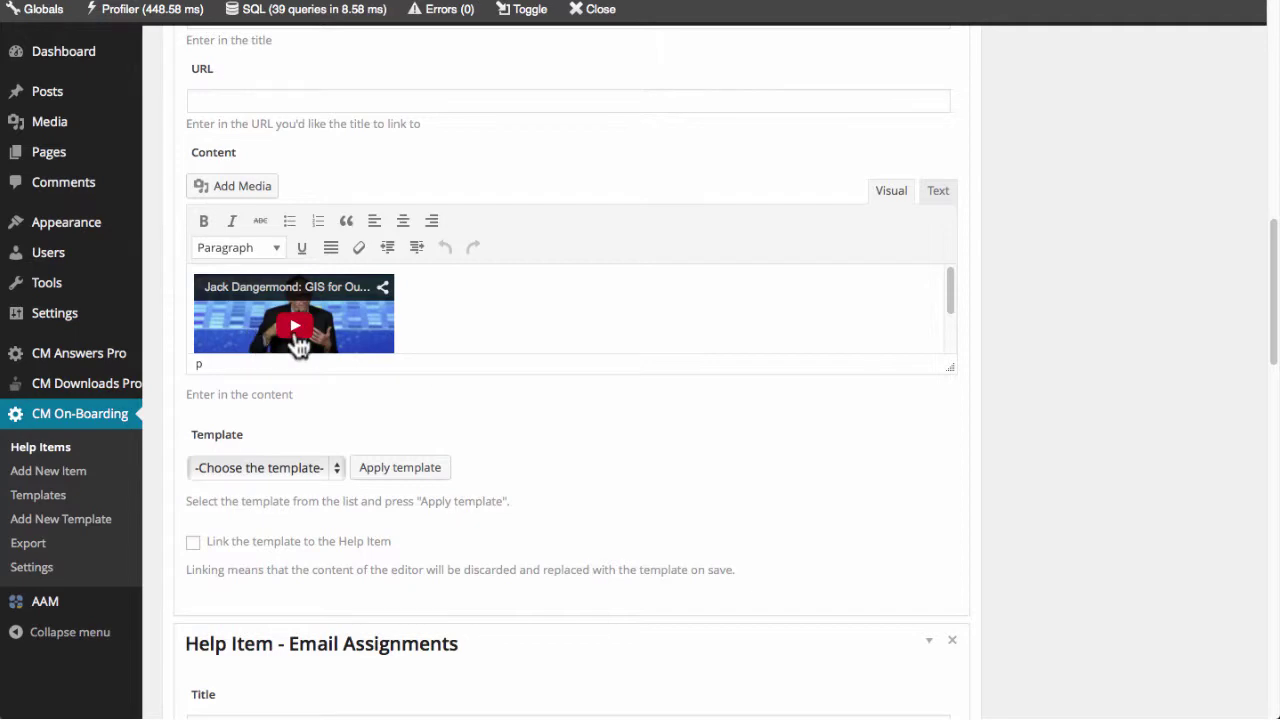
pyautogui.scroll(-5, 150, 340)
pyautogui.scroll(-4, 156, 350)
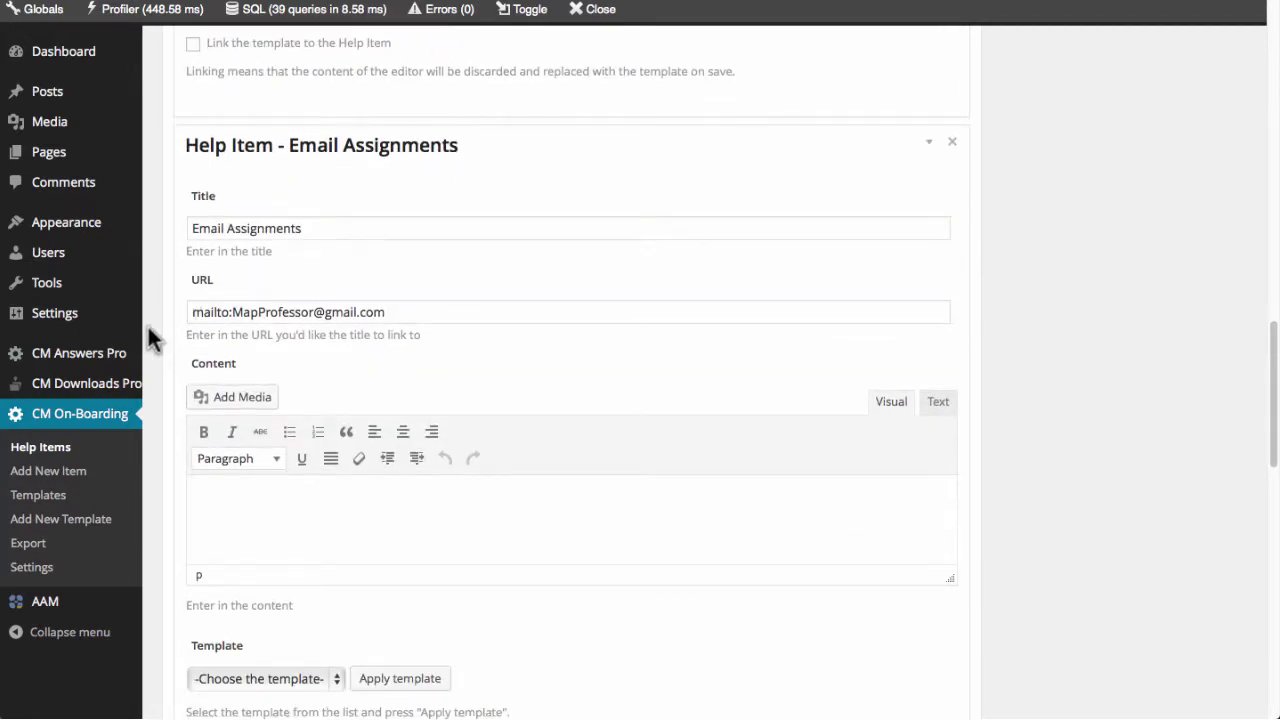
pyautogui.scroll(-2, 160, 338)
pyautogui.scroll(-1, 160, 338)
pyautogui.scroll(-2, 160, 338)
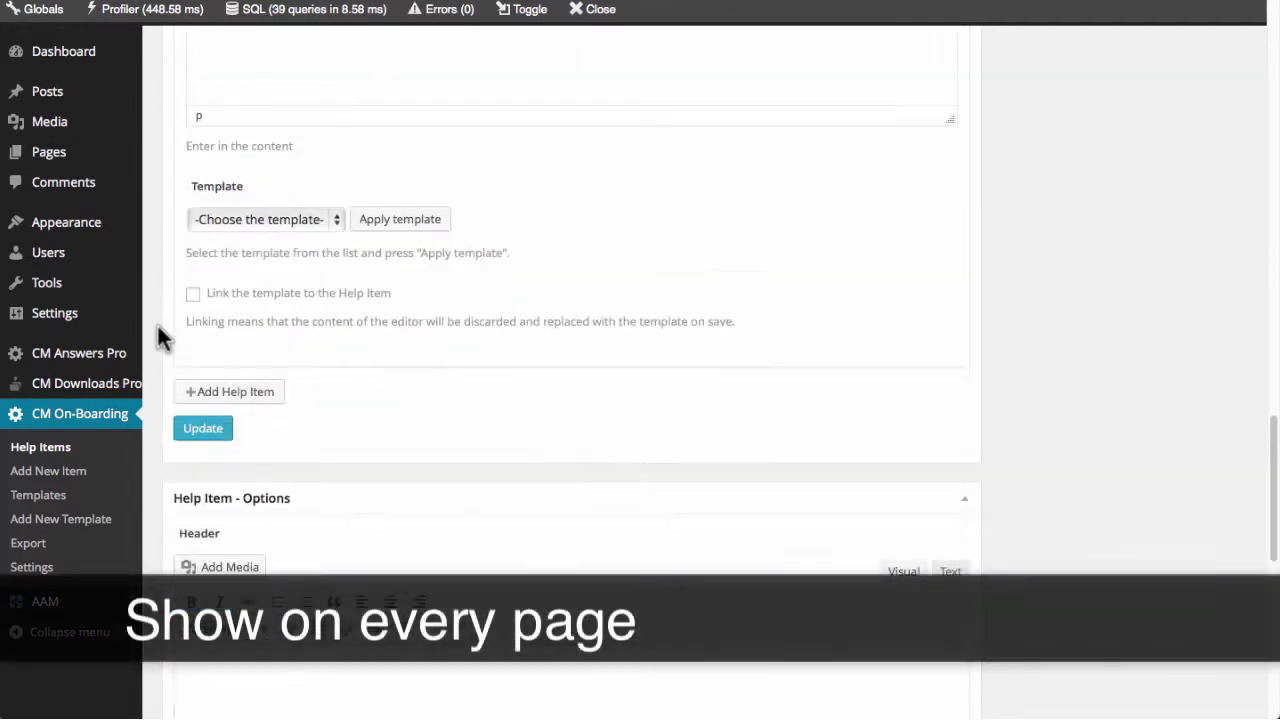
pyautogui.scroll(-2, 160, 338)
pyautogui.scroll(-3, 160, 338)
pyautogui.scroll(-1, 160, 338)
pyautogui.scroll(-2, 160, 338)
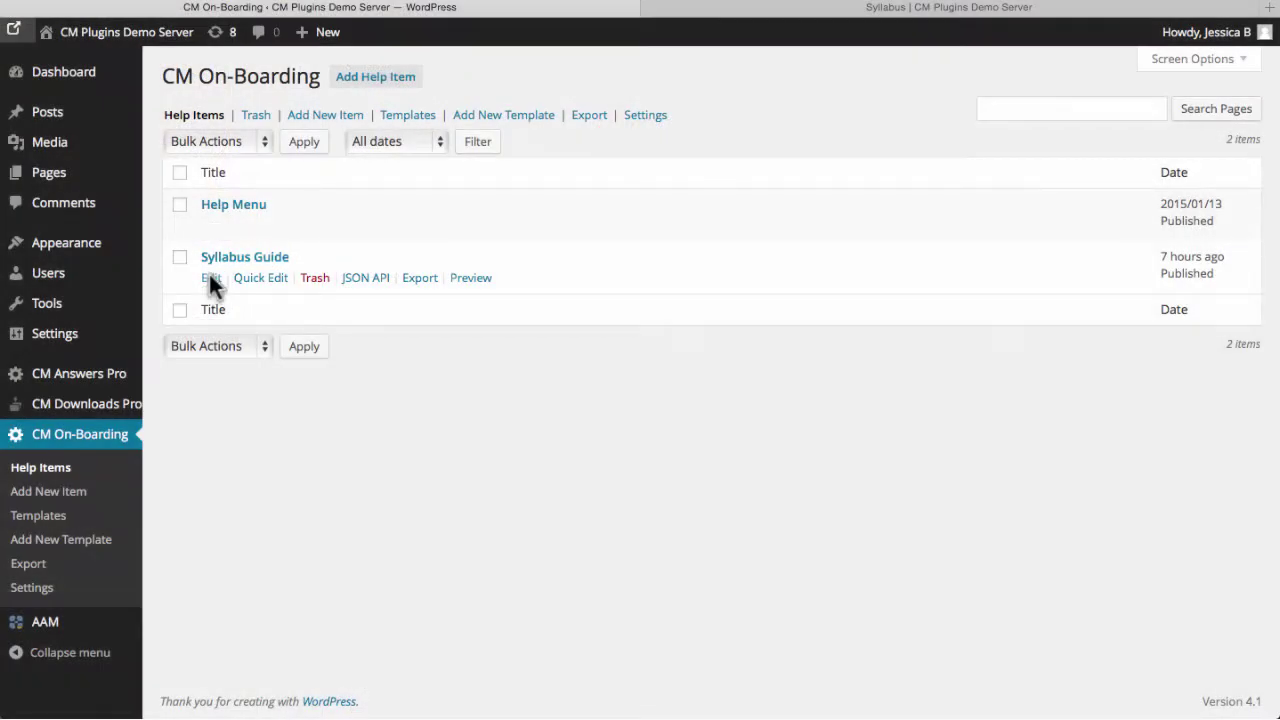
# - Open the Syllabus Guide help item and scroll down to its header and footer options
pyautogui.click(210, 278)
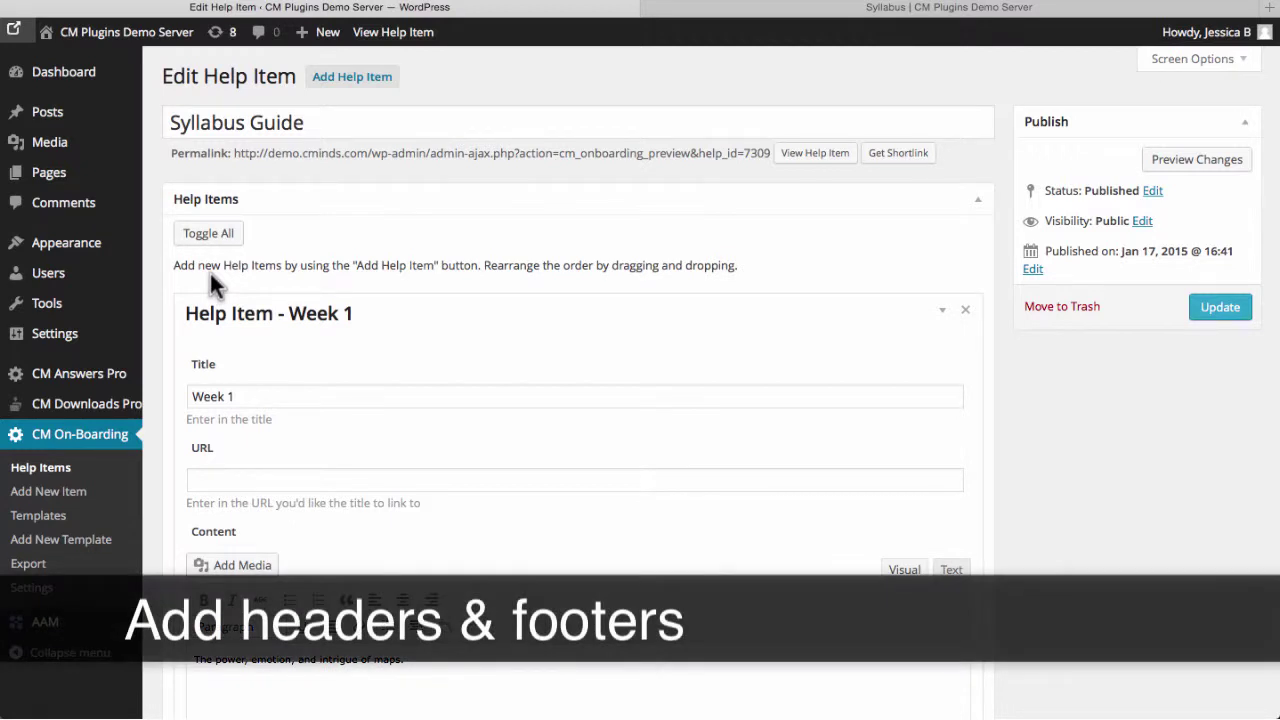
pyautogui.scroll(-2, 210, 280)
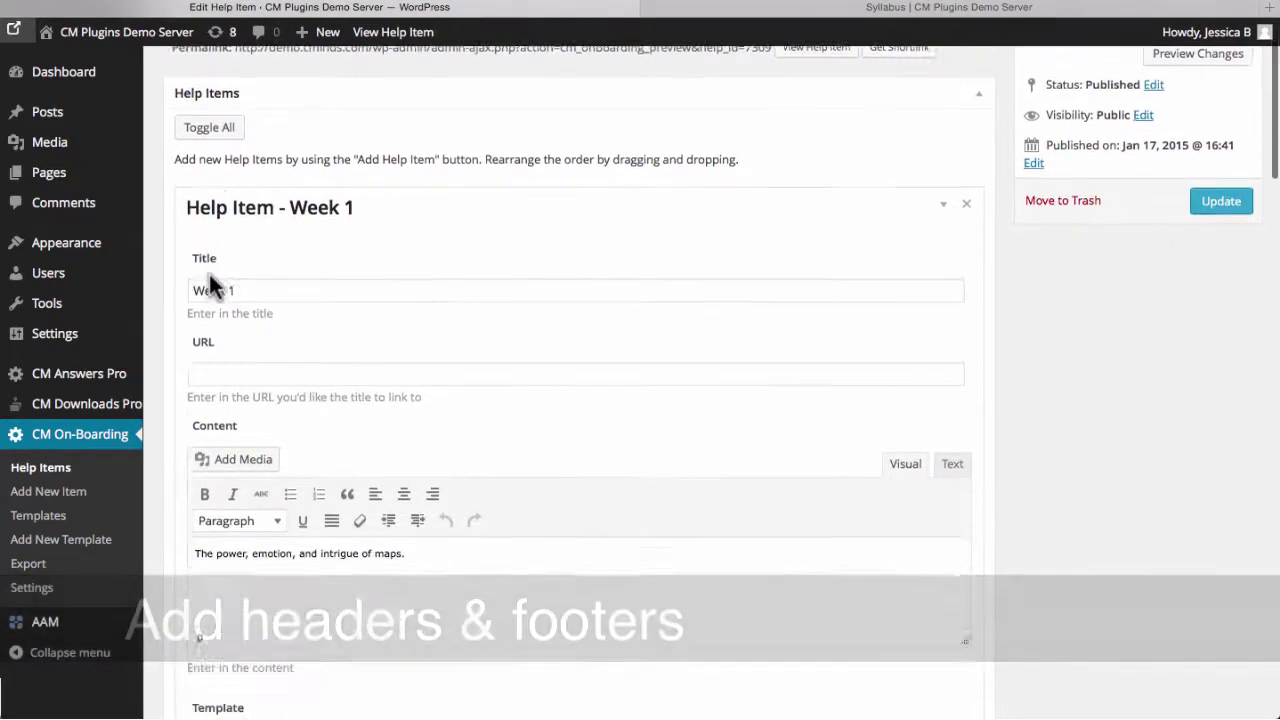
pyautogui.scroll(-3, 210, 280)
pyautogui.scroll(-4, 210, 280)
pyautogui.scroll(-4, 210, 278)
pyautogui.scroll(-5, 210, 278)
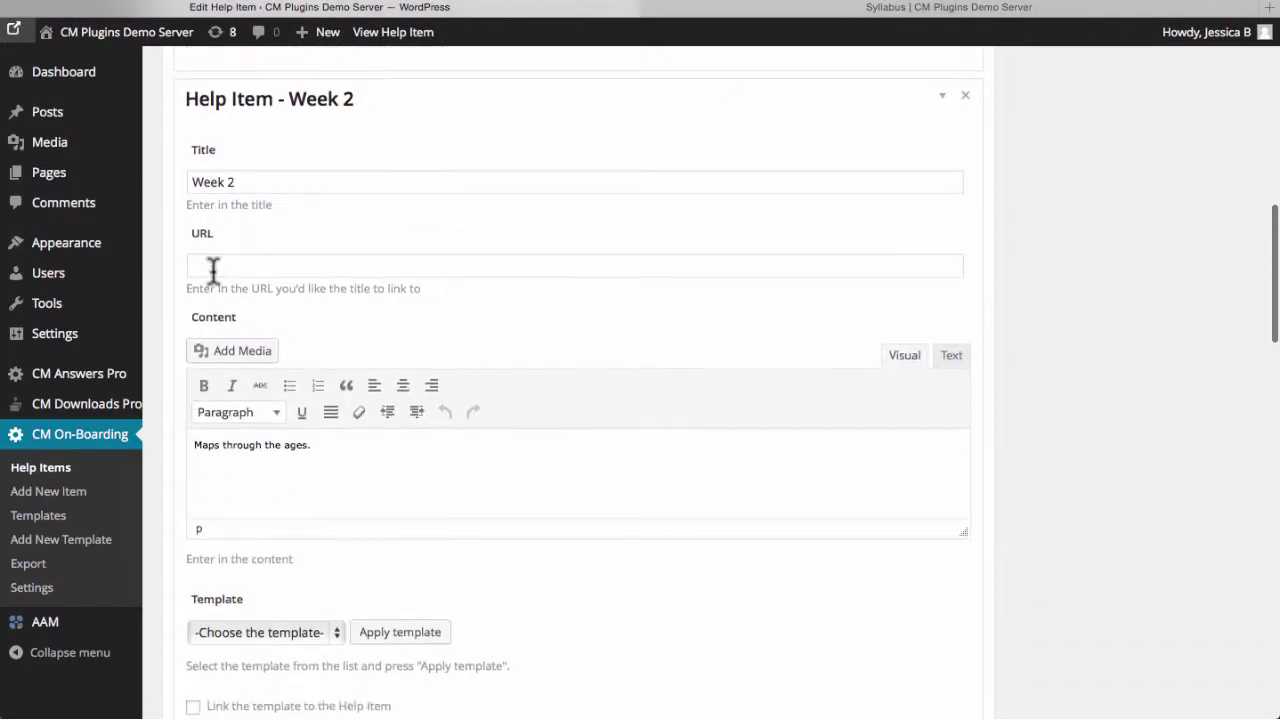
pyautogui.scroll(-3, 210, 278)
pyautogui.scroll(-6, 210, 278)
pyautogui.scroll(-4, 215, 280)
pyautogui.scroll(-4, 215, 280)
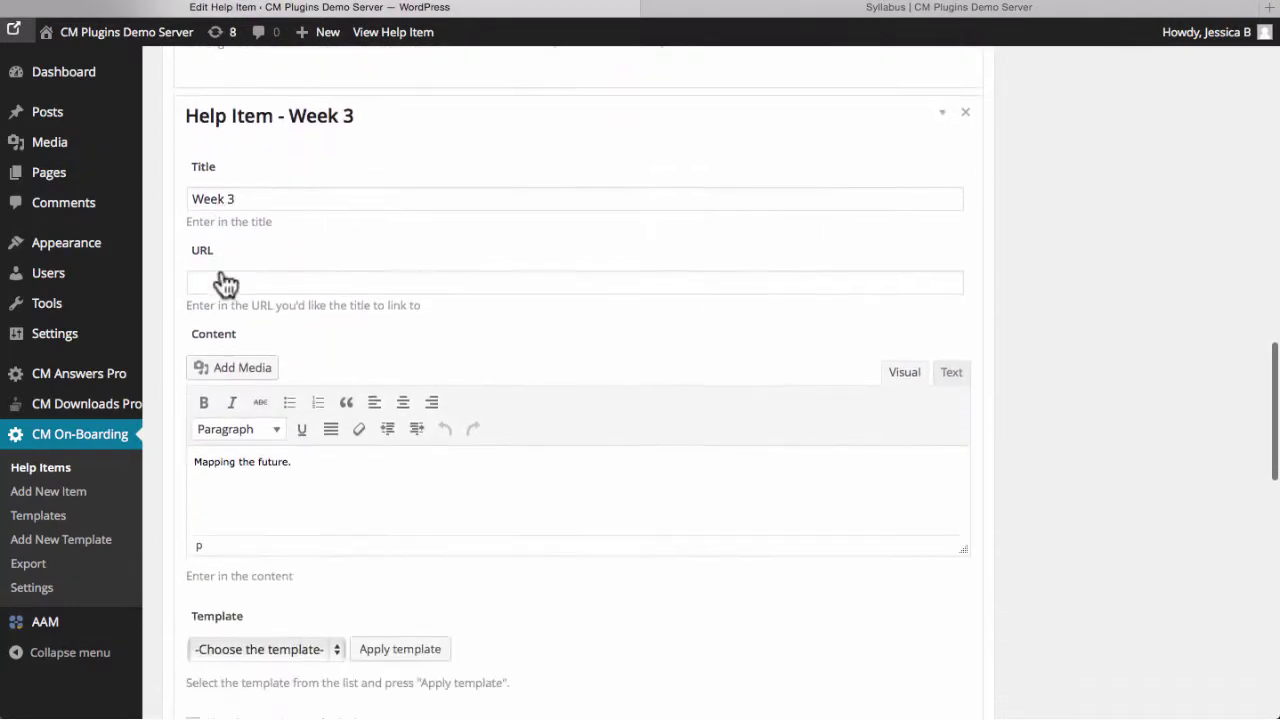
pyautogui.scroll(-5, 218, 280)
pyautogui.scroll(-5, 221, 280)
pyautogui.scroll(-2, 221, 272)
pyautogui.scroll(-4, 221, 272)
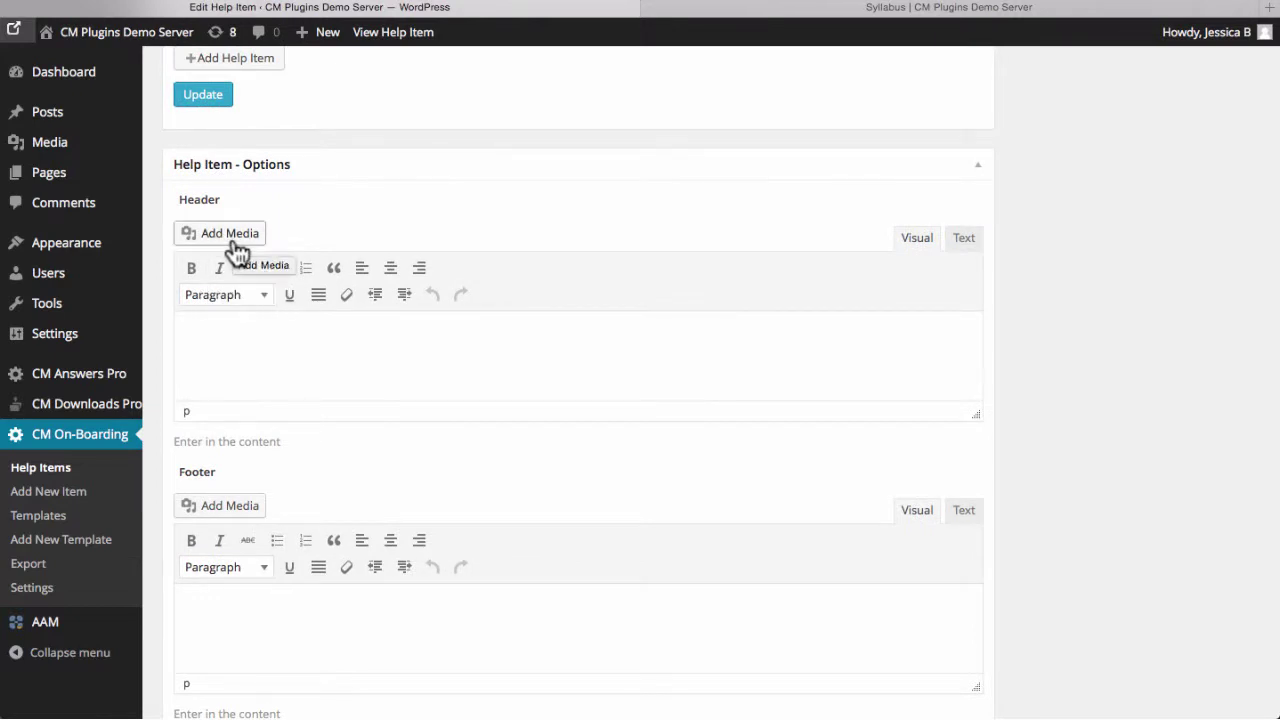
# - Insert the Syllabus Guide banner image into the help item header
pyautogui.click(235, 244)
pyautogui.click(235, 244)
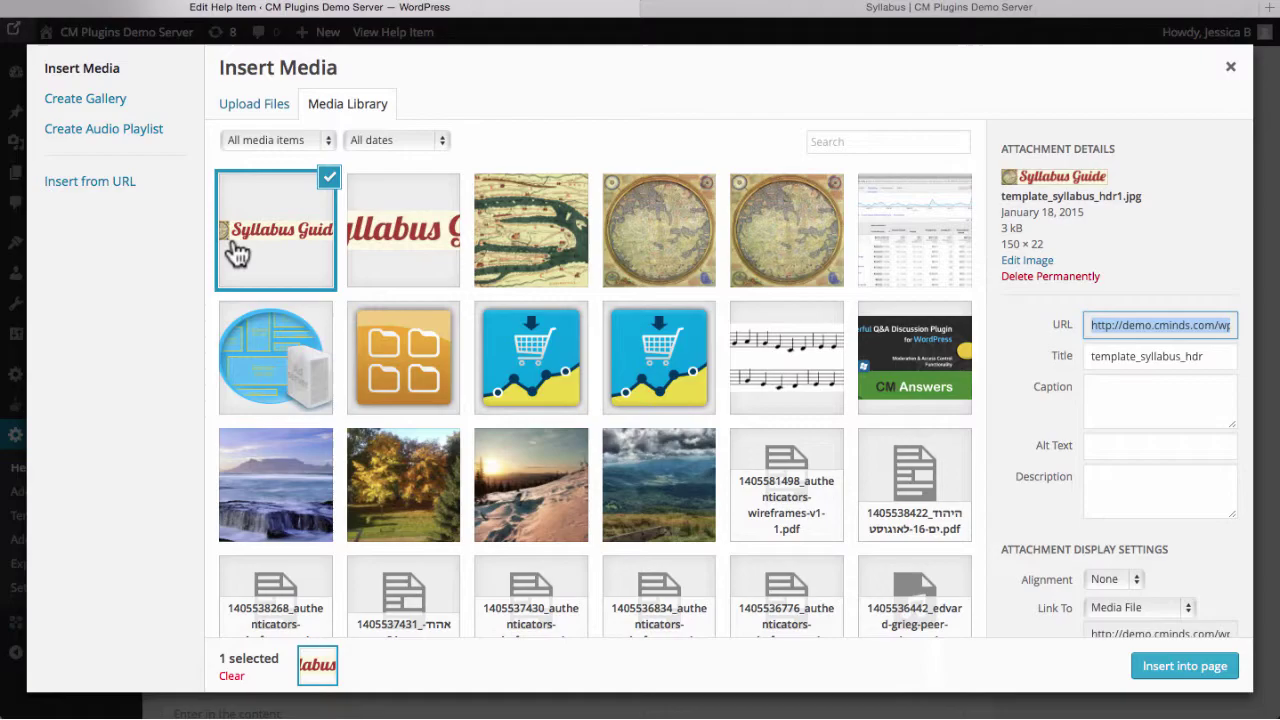
pyautogui.click(1138, 674)
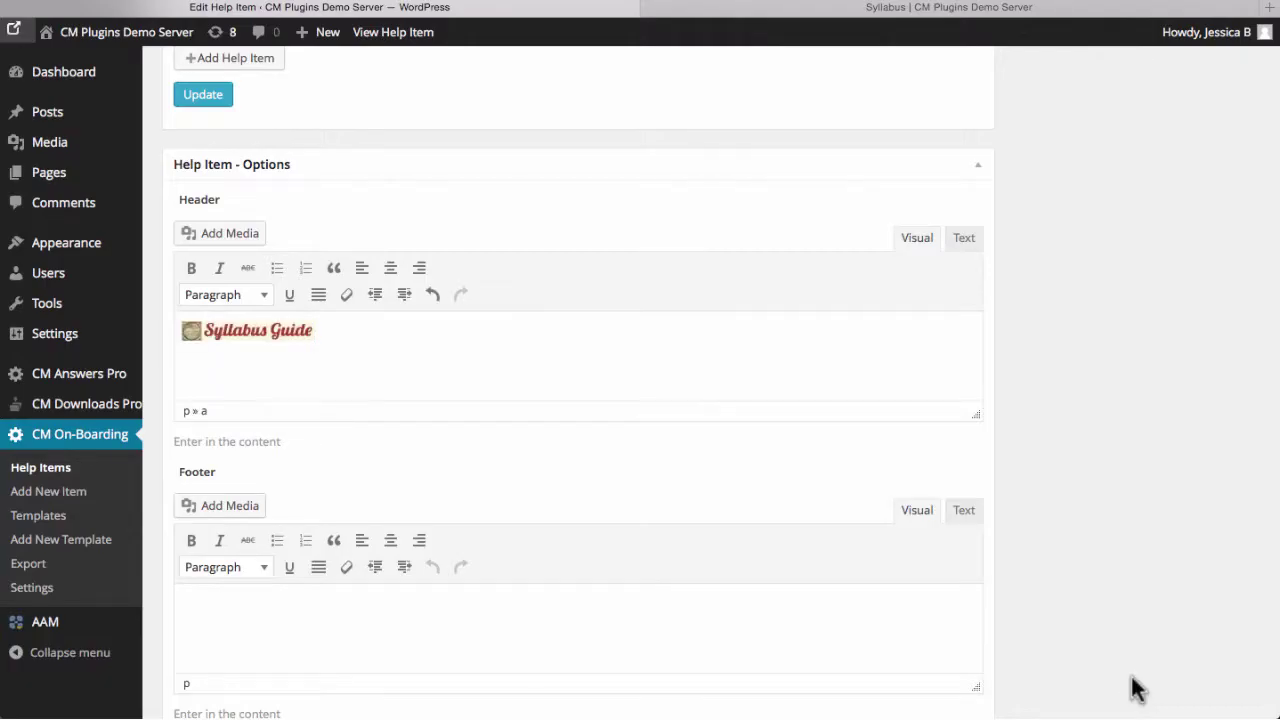
# - Add a footer asking students to contact the professor with questions, and update the item
pyautogui.click(238, 620)
pyautogui.write('Please contact Professor Map')
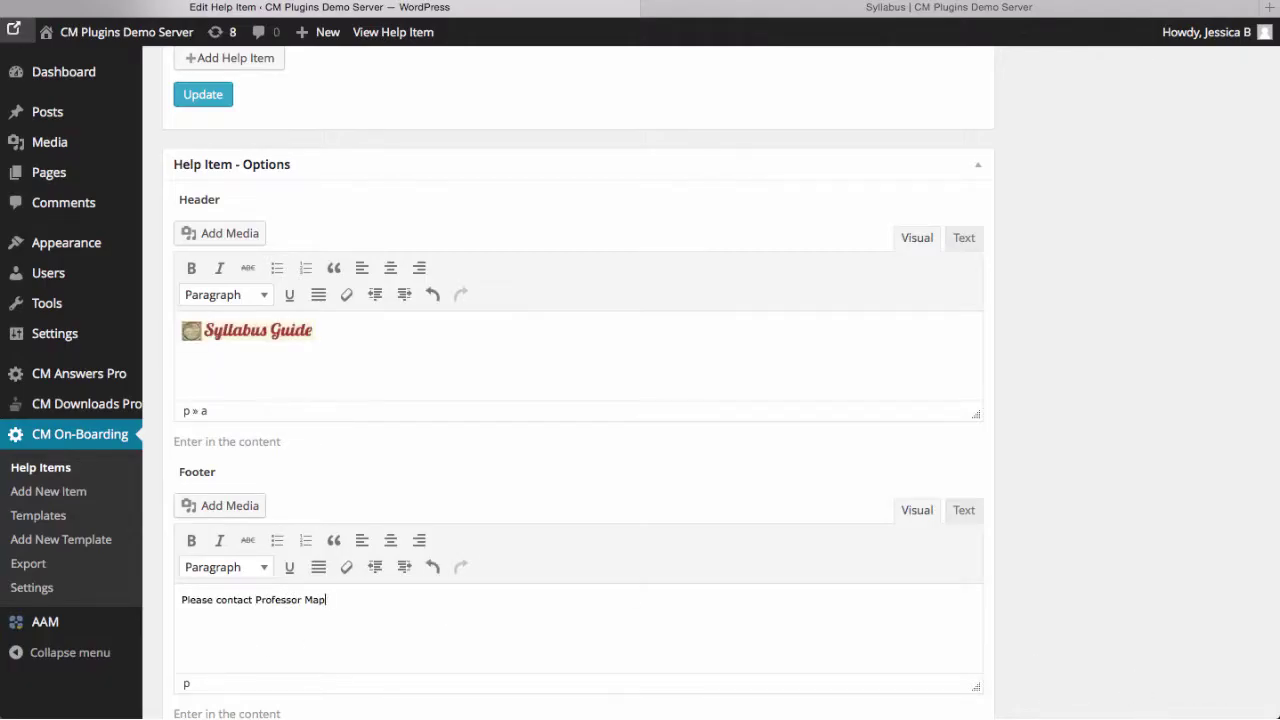
pyautogui.write(' with any questions.')
pyautogui.scroll(-2, 196, 615)
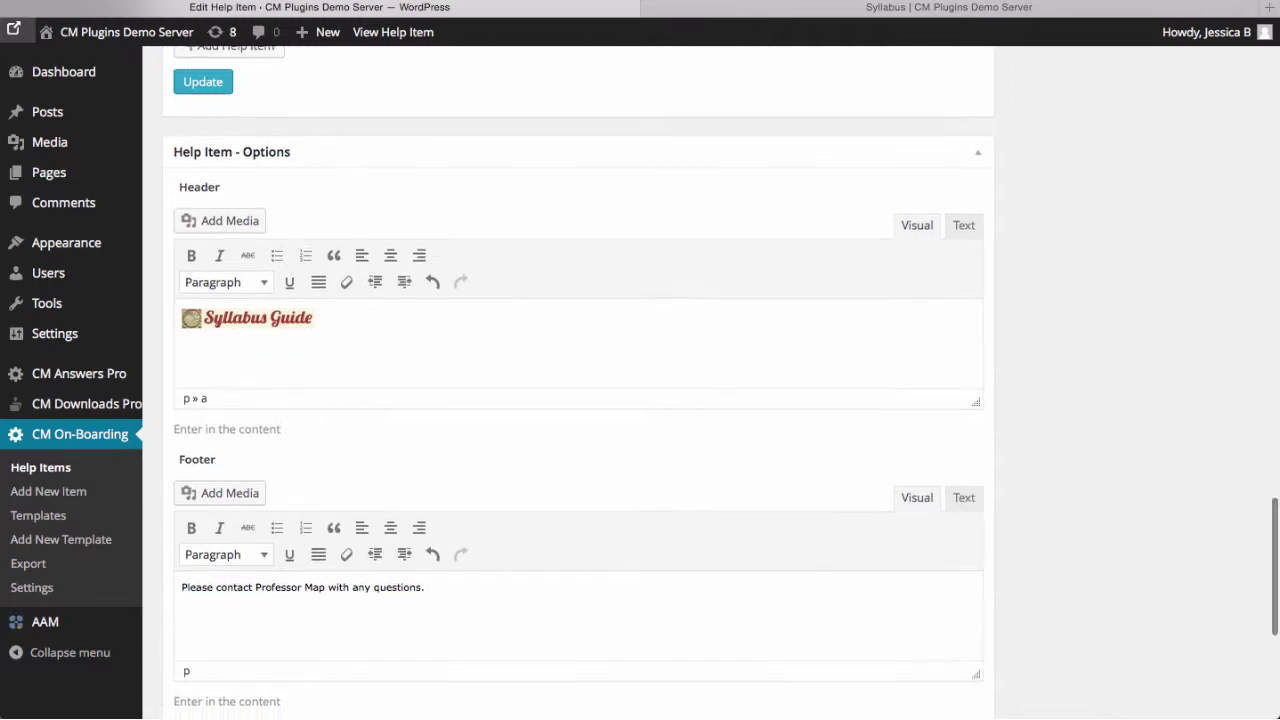
pyautogui.scroll(-5, 196, 615)
pyautogui.scroll(-1, 196, 615)
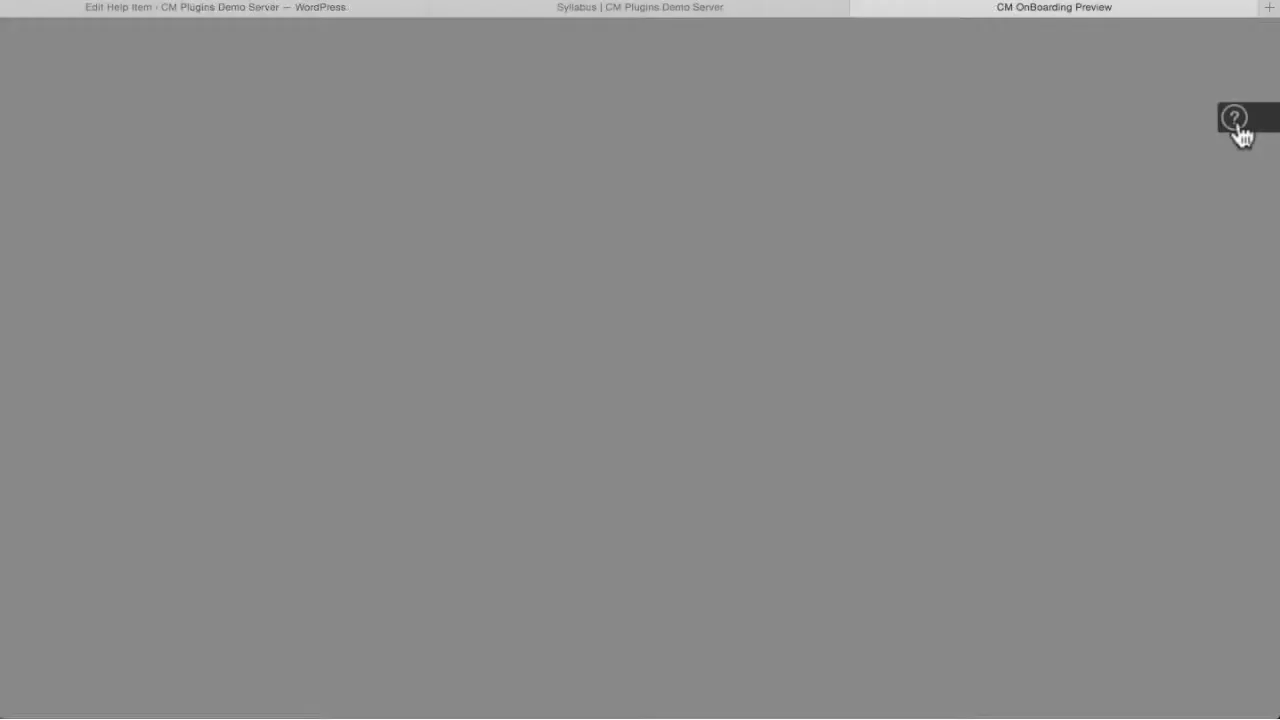
pyautogui.click(1236, 125)
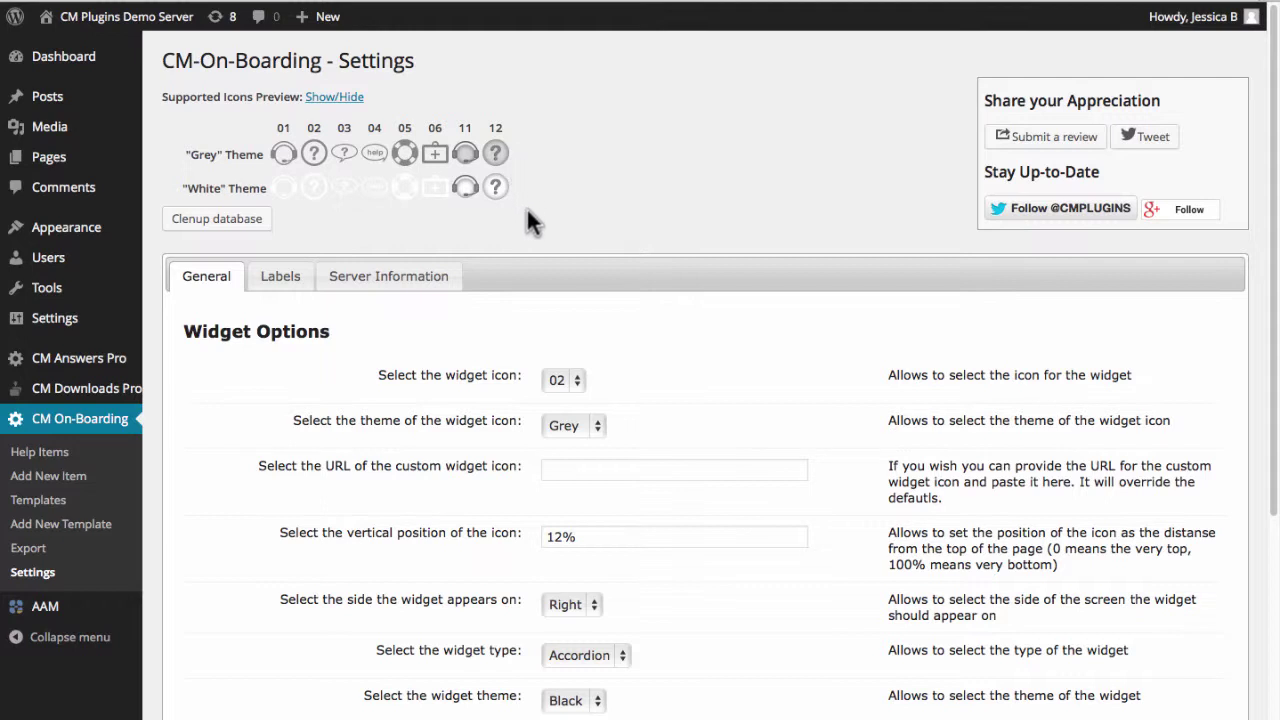
# - Keep widget icon 02 and set the widget's vertical position to 10%
pyautogui.click(578, 384)
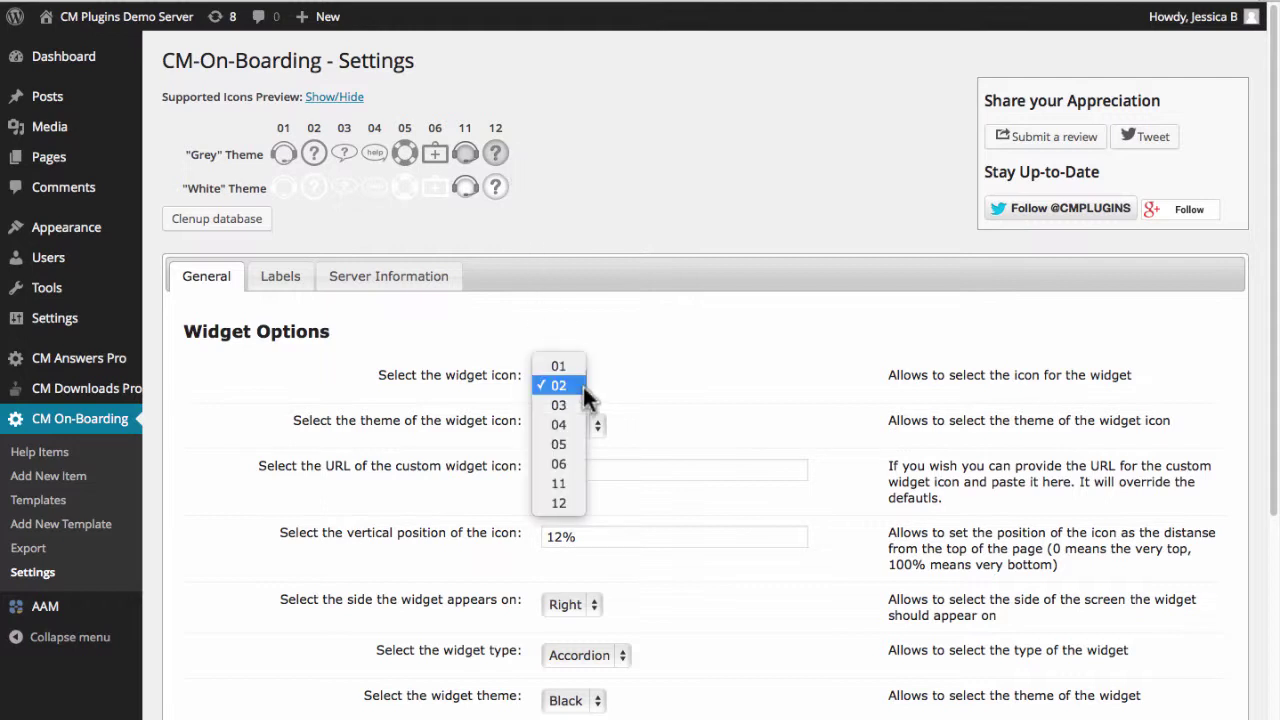
pyautogui.click(583, 387)
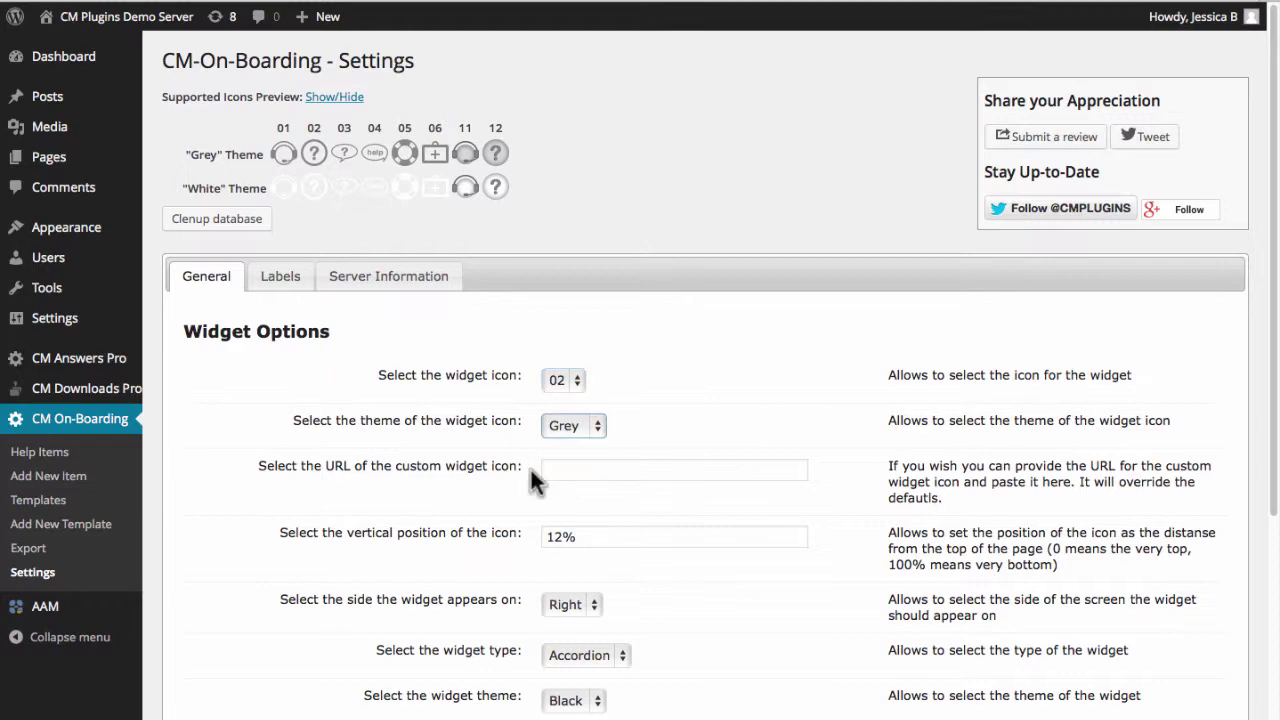
pyautogui.scroll(-3, 531, 470)
pyautogui.scroll(-3, 531, 470)
pyautogui.click(560, 262)
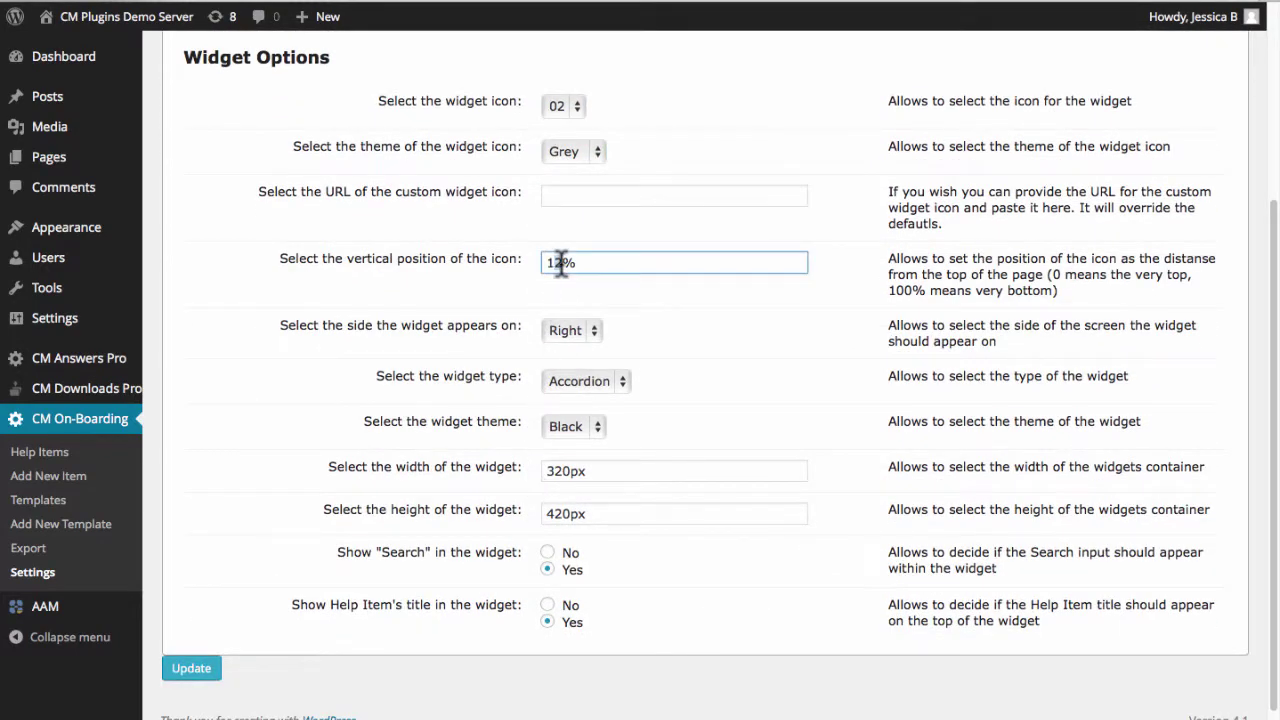
pyautogui.press('BackSpace')
pyautogui.write('0')
# - Keep the widget on the right, switch its theme to White, and hide help item titles
pyautogui.click(594, 333)
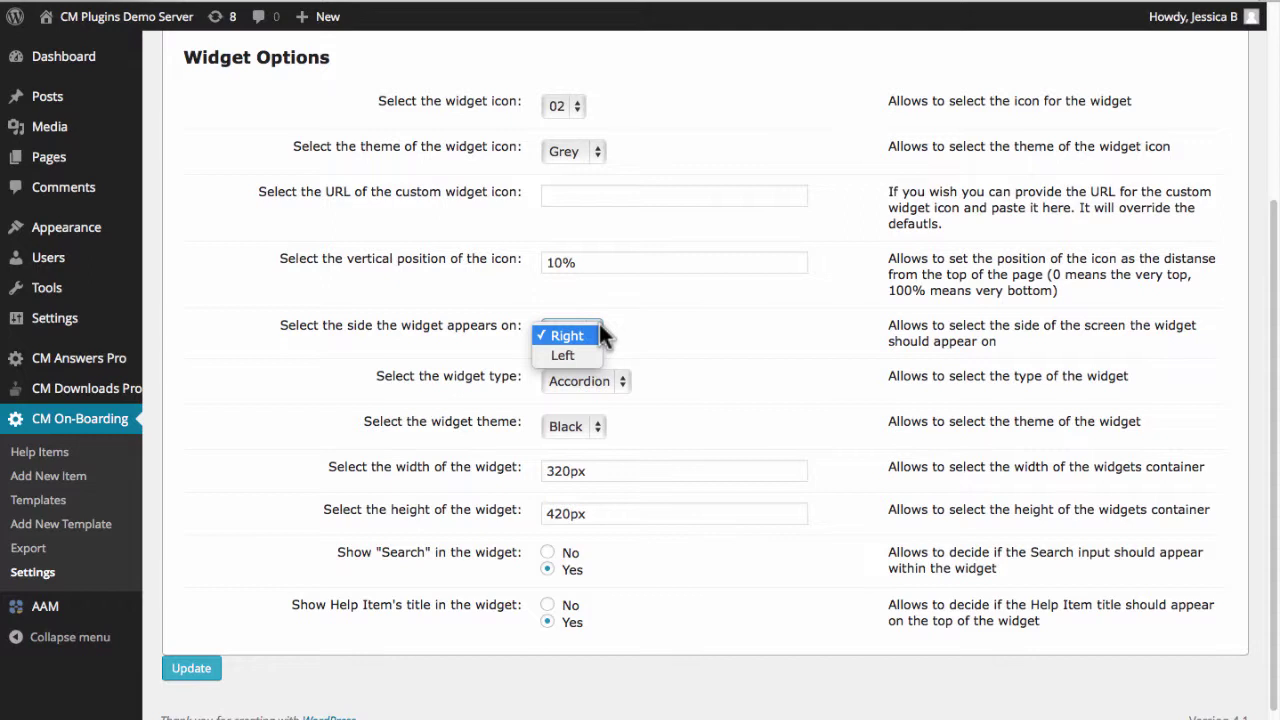
pyautogui.click(600, 332)
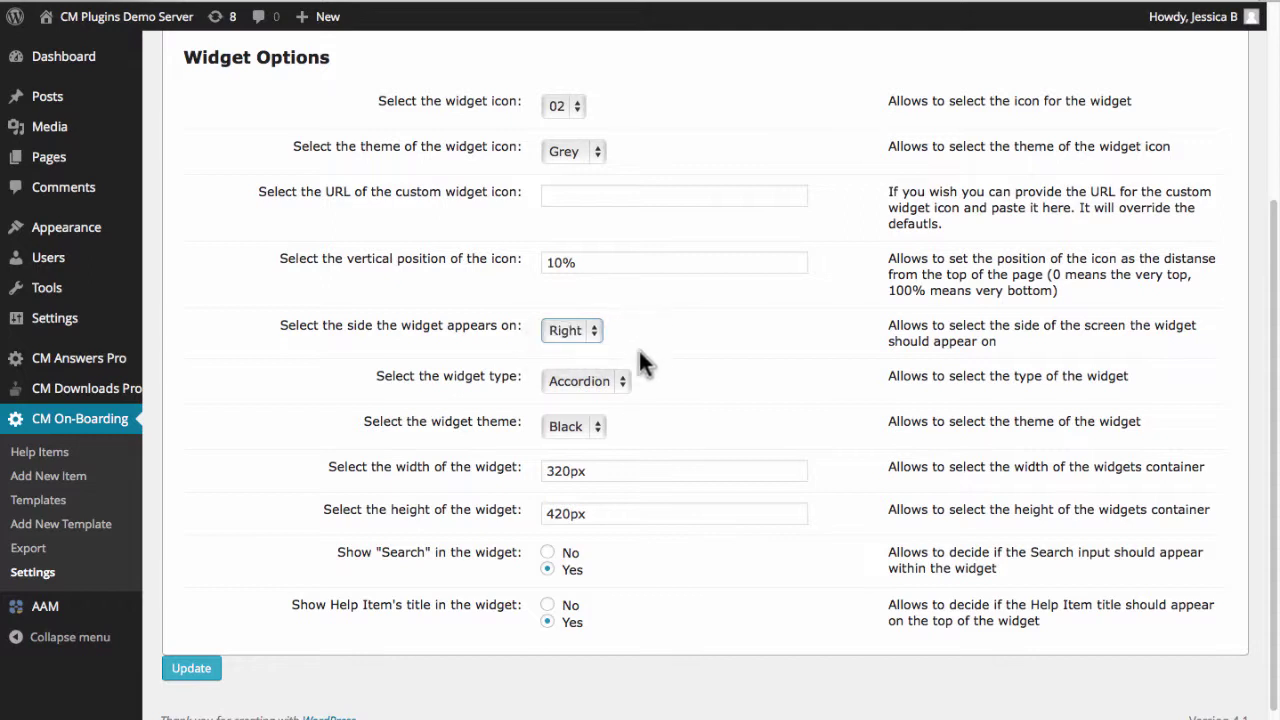
pyautogui.click(598, 430)
pyautogui.click(587, 450)
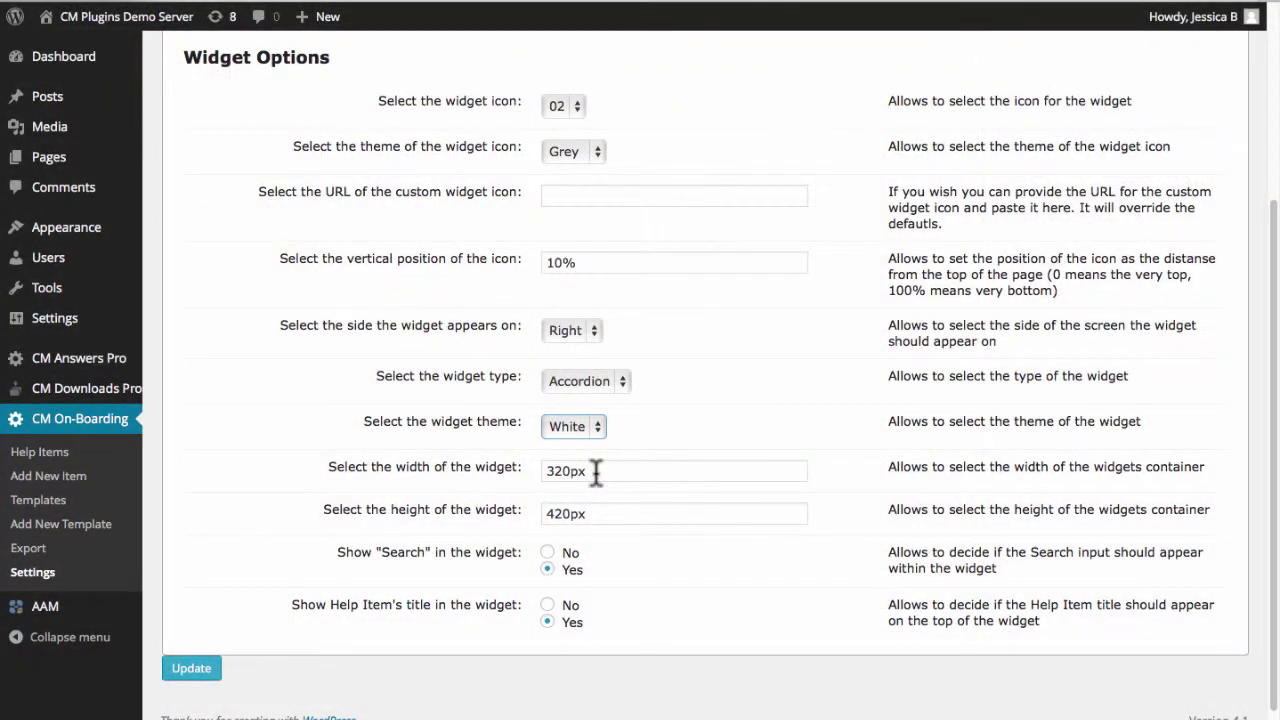
pyautogui.click(548, 606)
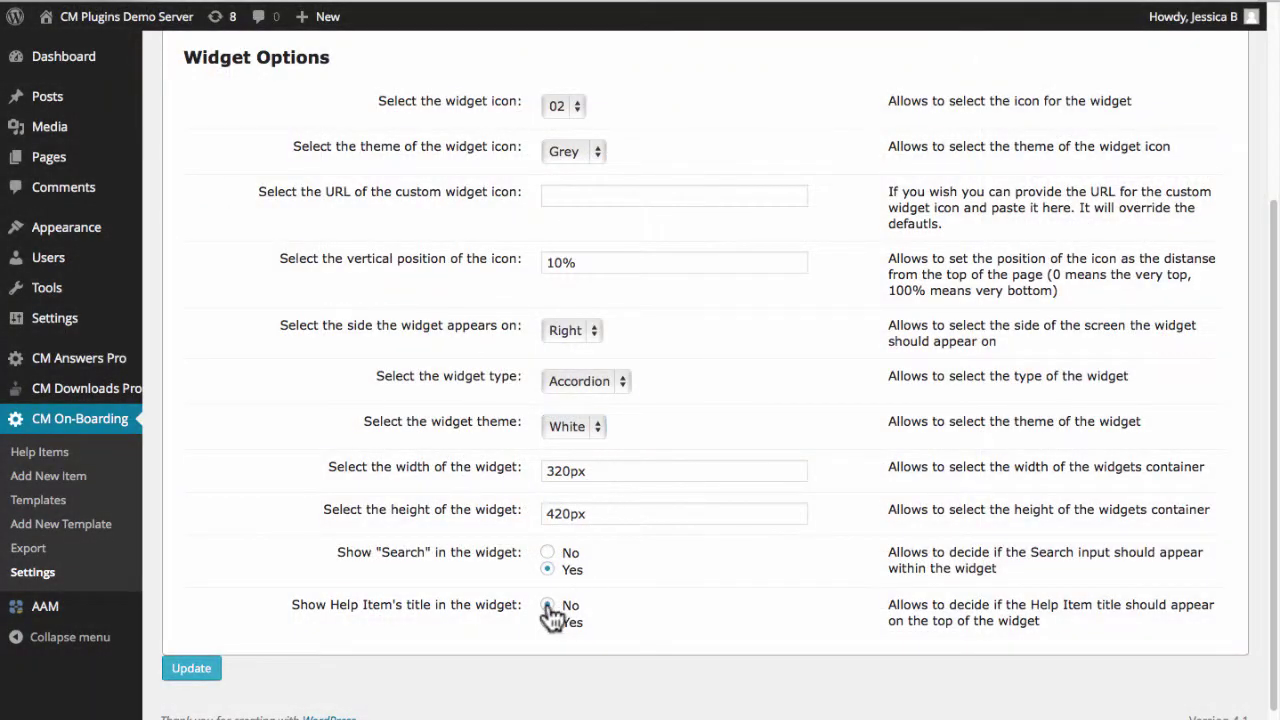
# - Save the widget settings, then open the Syllabus Guide help panel on the site's Syllabus page
pyautogui.click(209, 671)
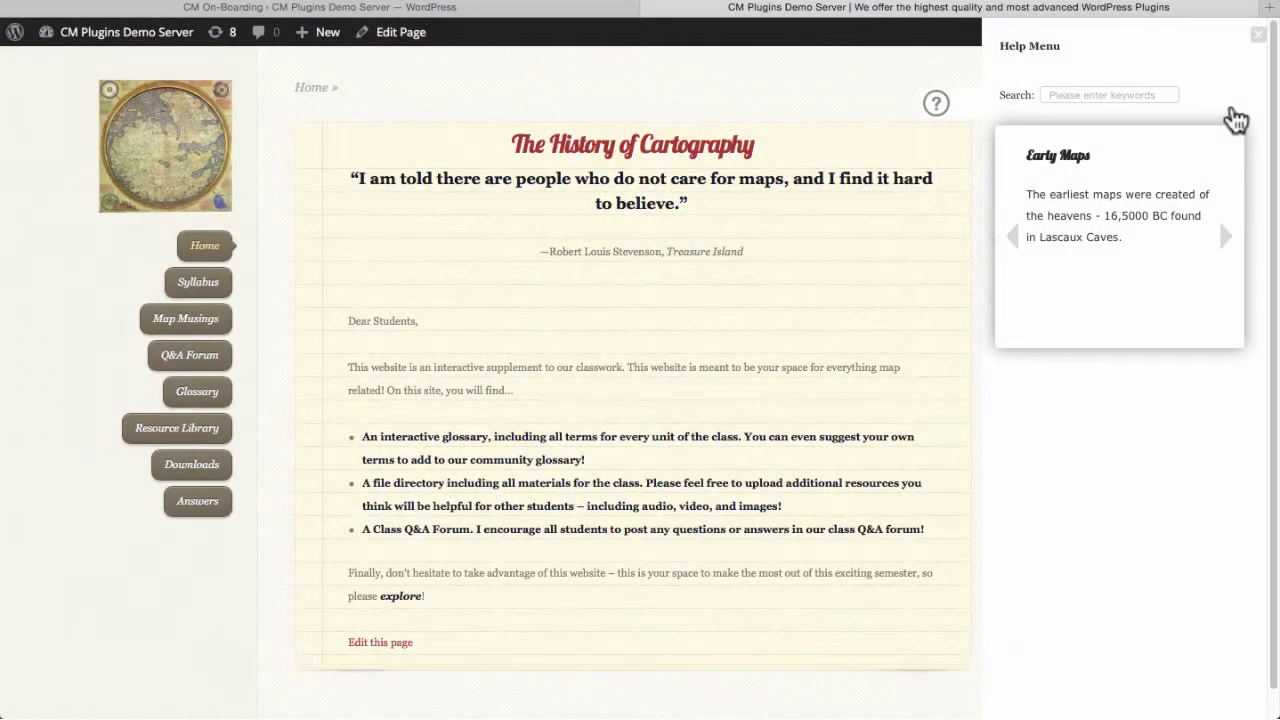
pyautogui.click(1224, 240)
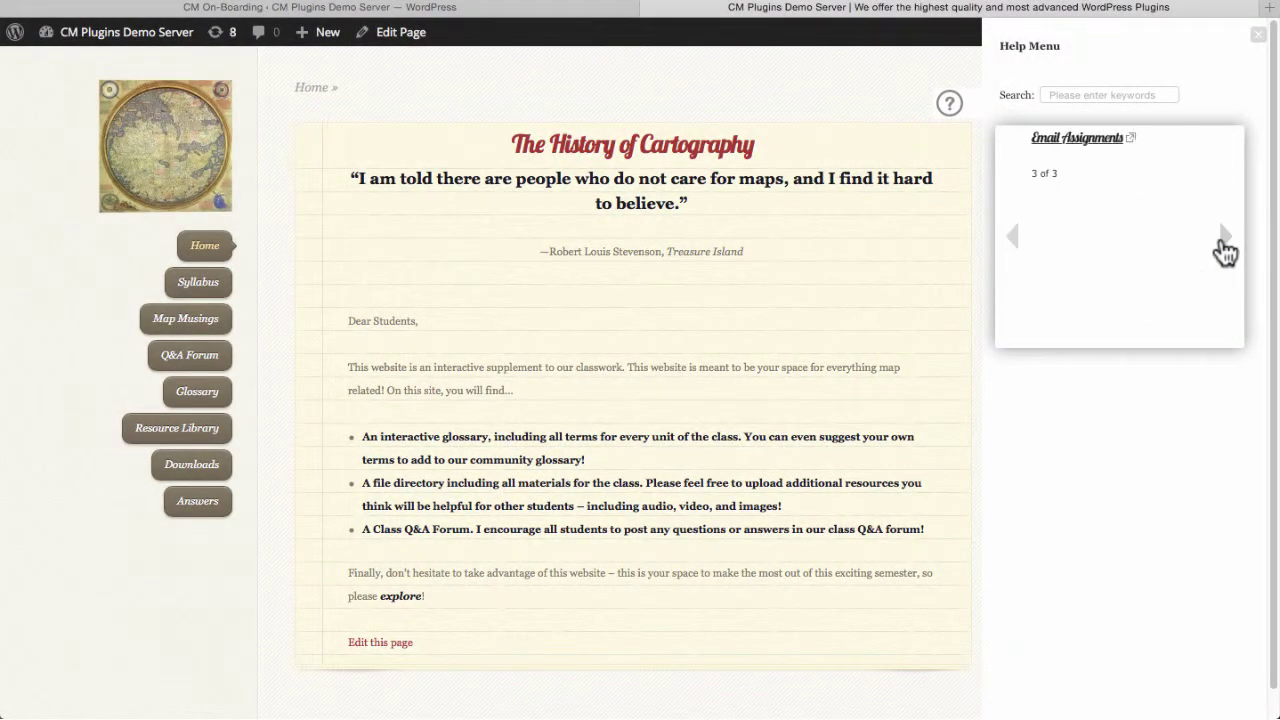
pyautogui.click(200, 284)
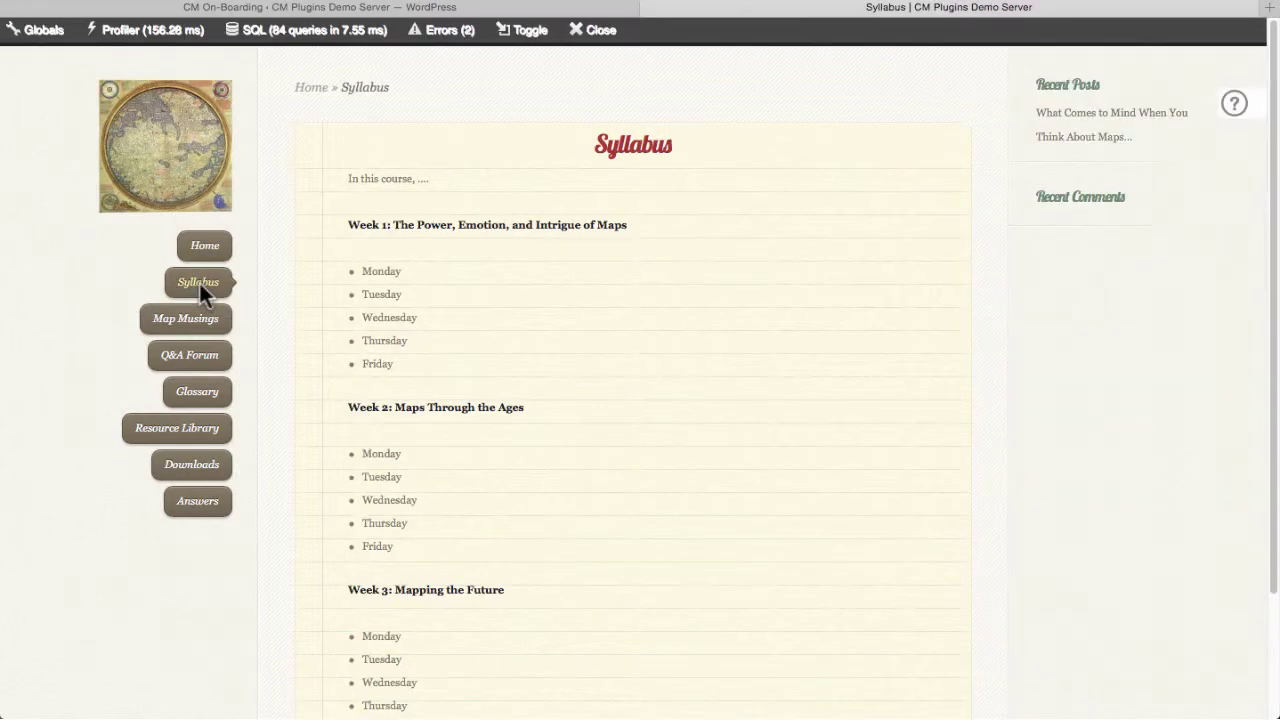
pyautogui.click(1234, 104)
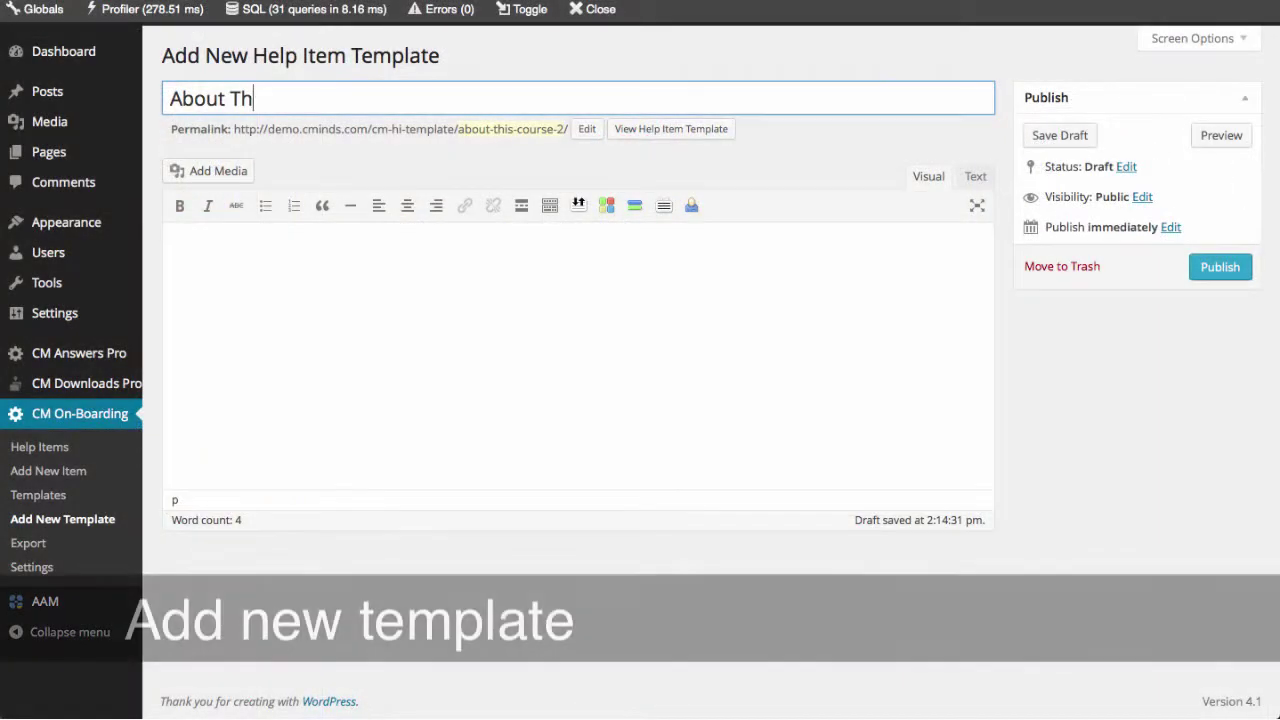
# - Title the template 'About This Course' and begin the body: 'This website is an interactive supplement to our course'
pyautogui.write('is Course')
pyautogui.press('Tab')
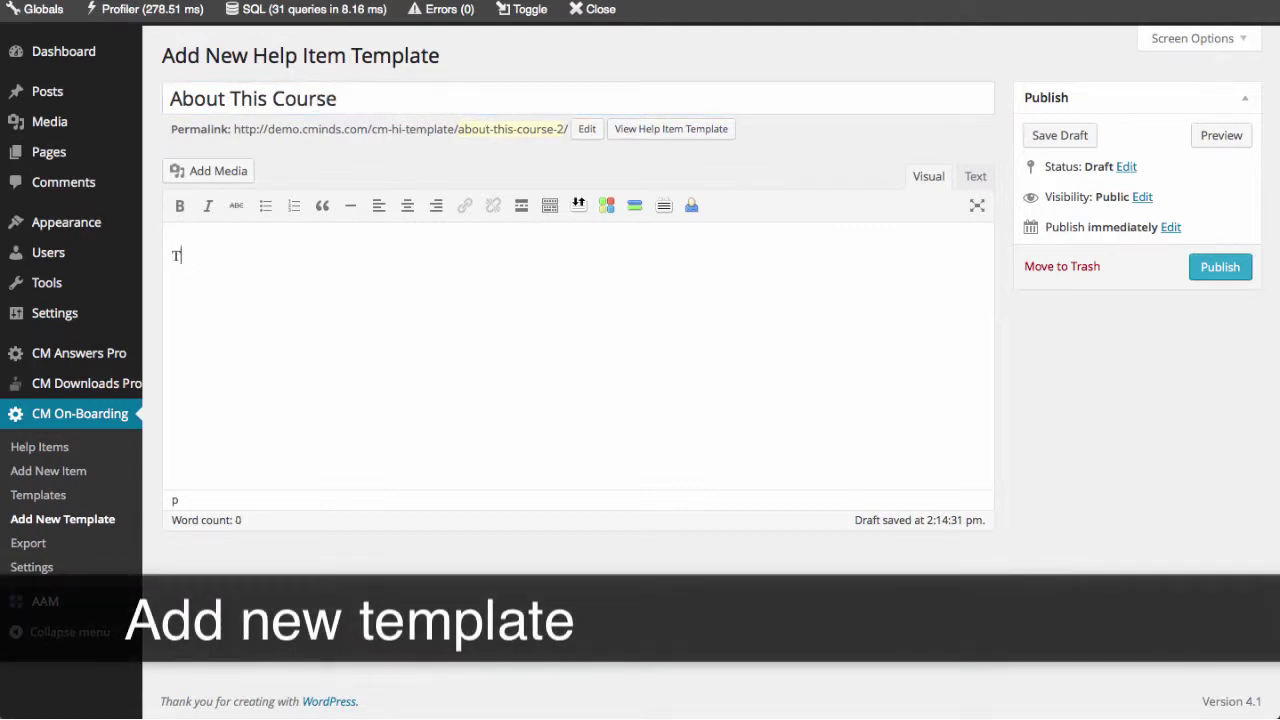
pyautogui.write('his website is aninter')
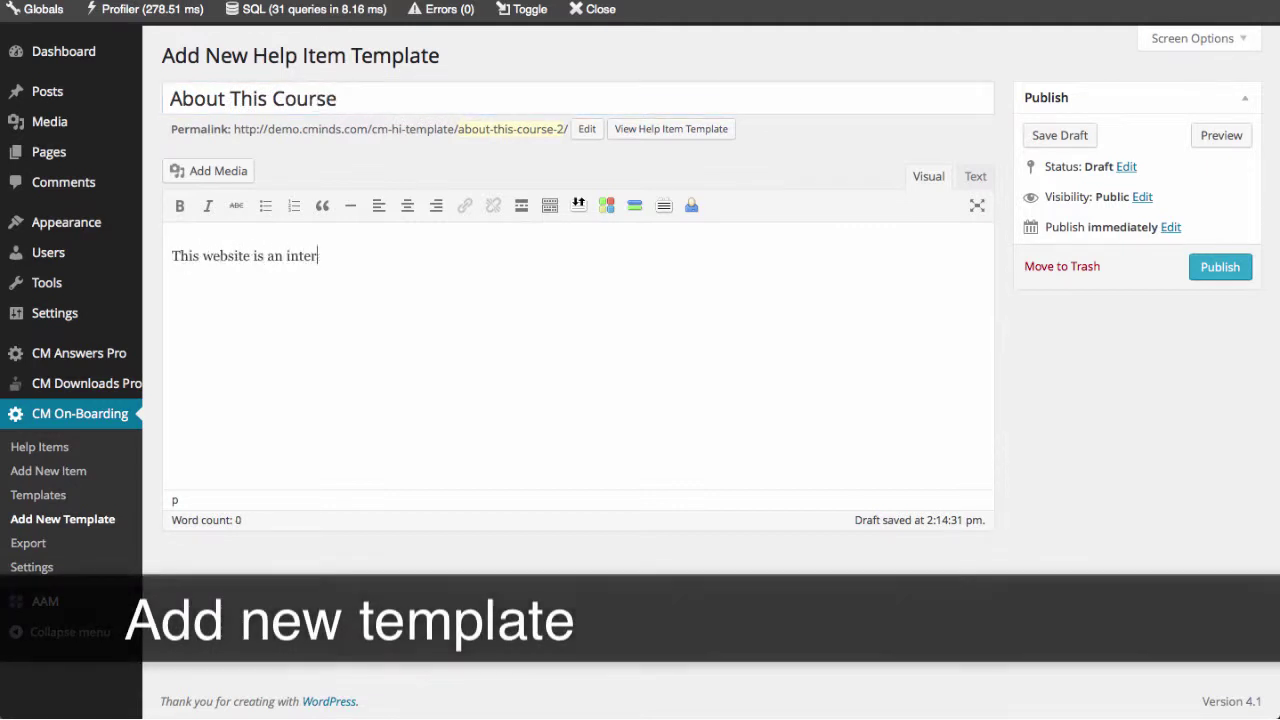
pyautogui.write('active supplemne ')
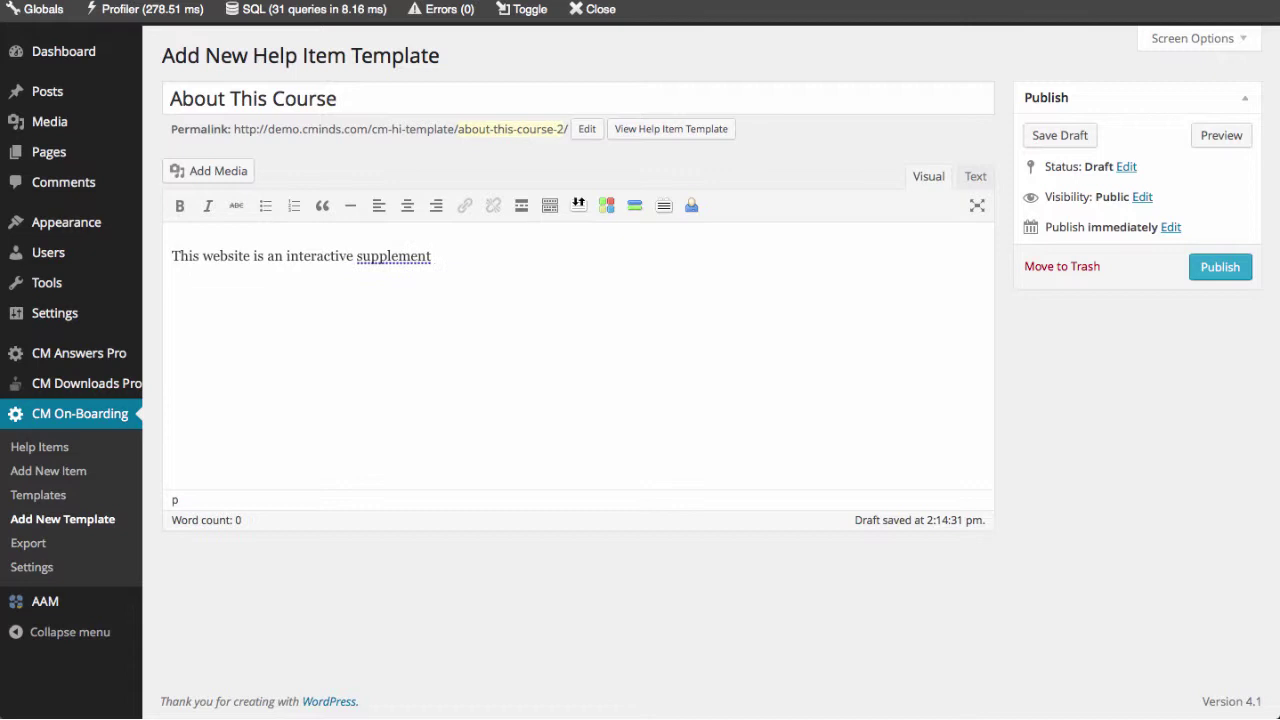
pyautogui.write('to our course')
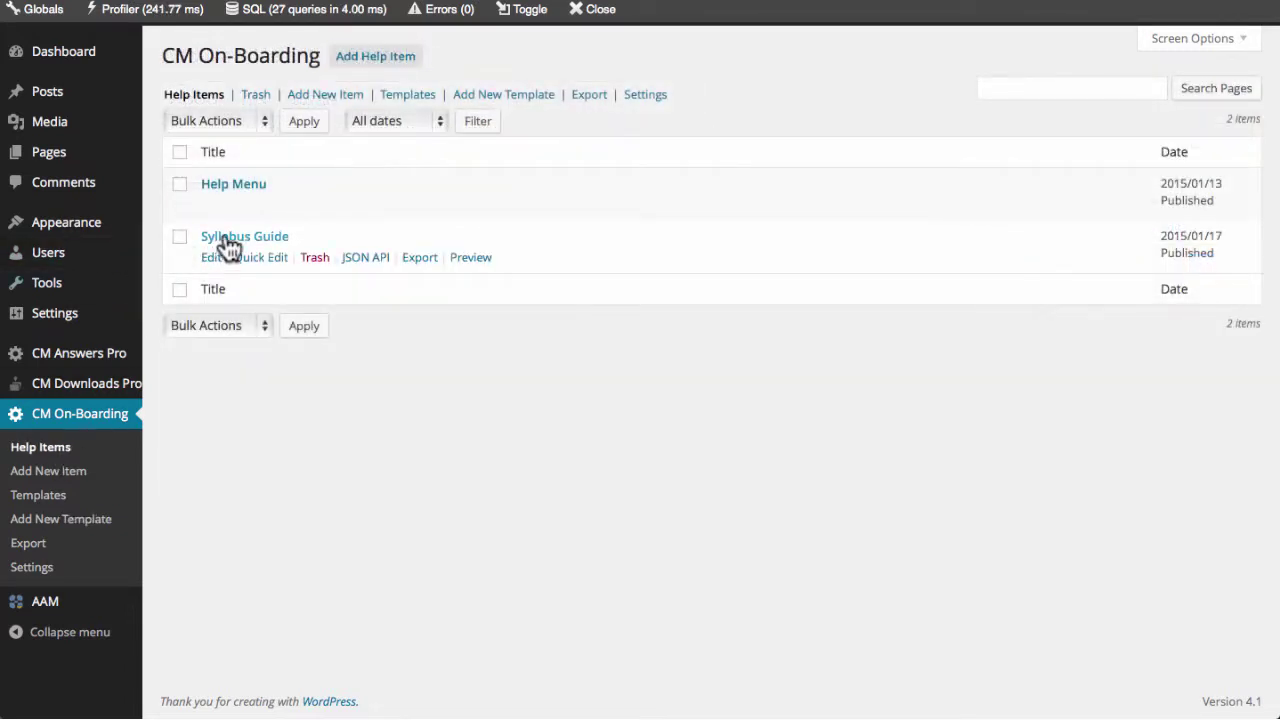
# - In the Syllabus Guide, add a new help item using the About This Course template
pyautogui.click(214, 256)
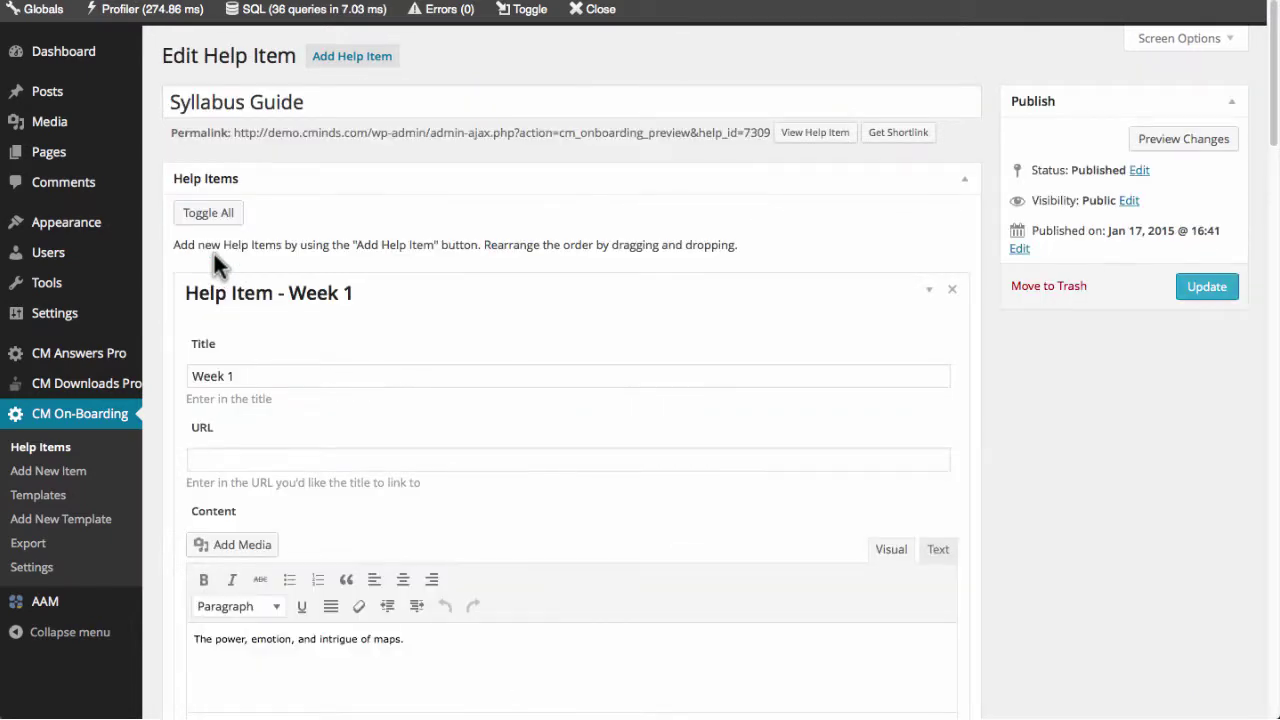
pyautogui.scroll(-10, 214, 256)
pyautogui.scroll(-10, 214, 256)
pyautogui.scroll(-5, 214, 264)
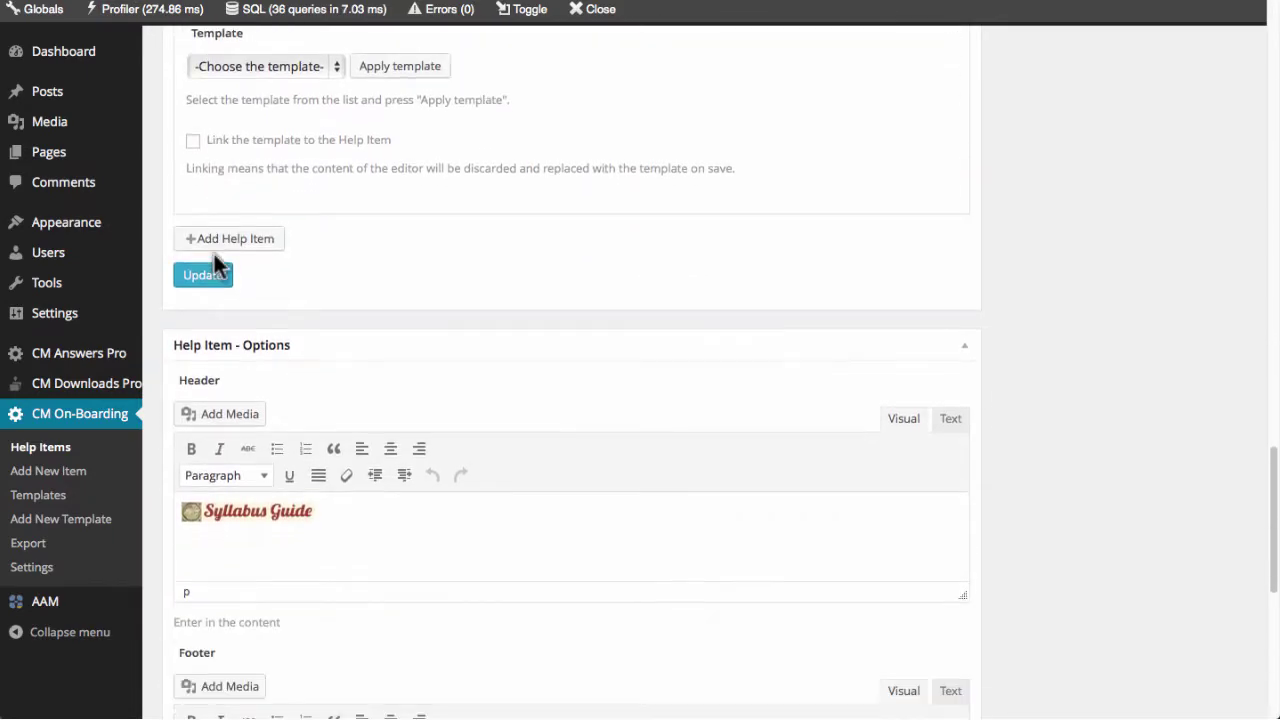
pyautogui.click(218, 252)
pyautogui.scroll(-3, 215, 250)
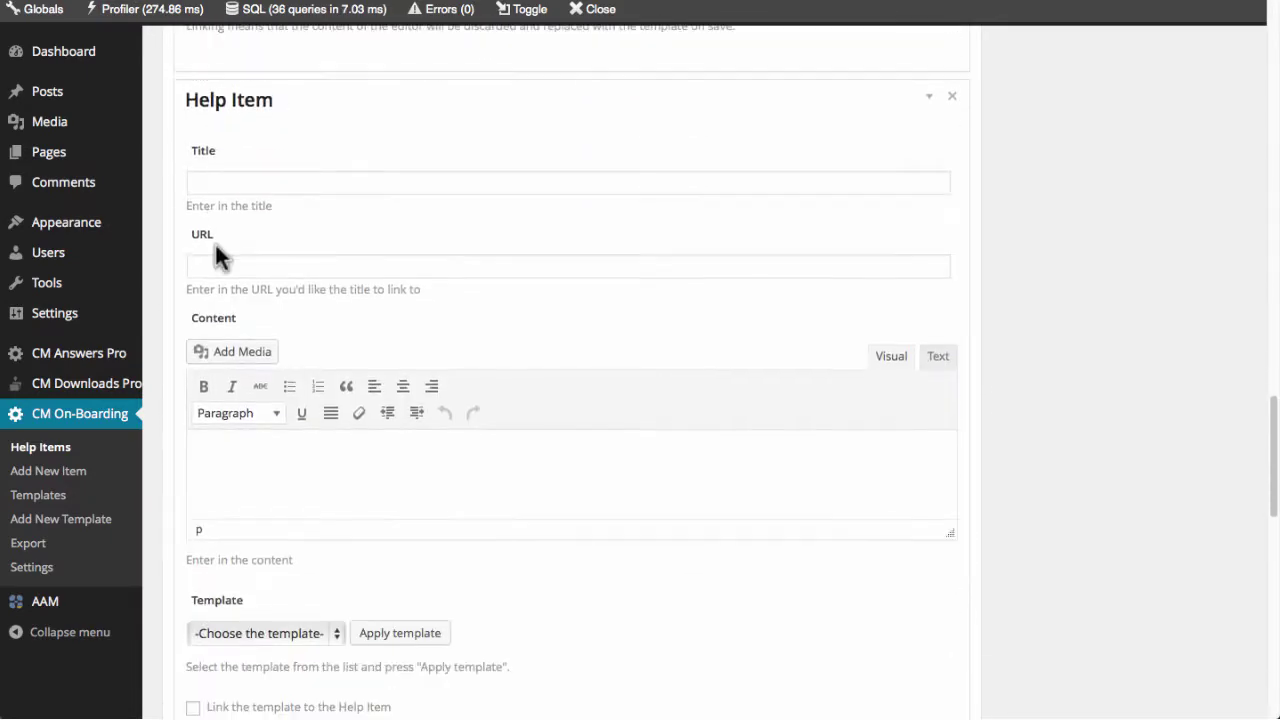
pyautogui.scroll(-3, 212, 245)
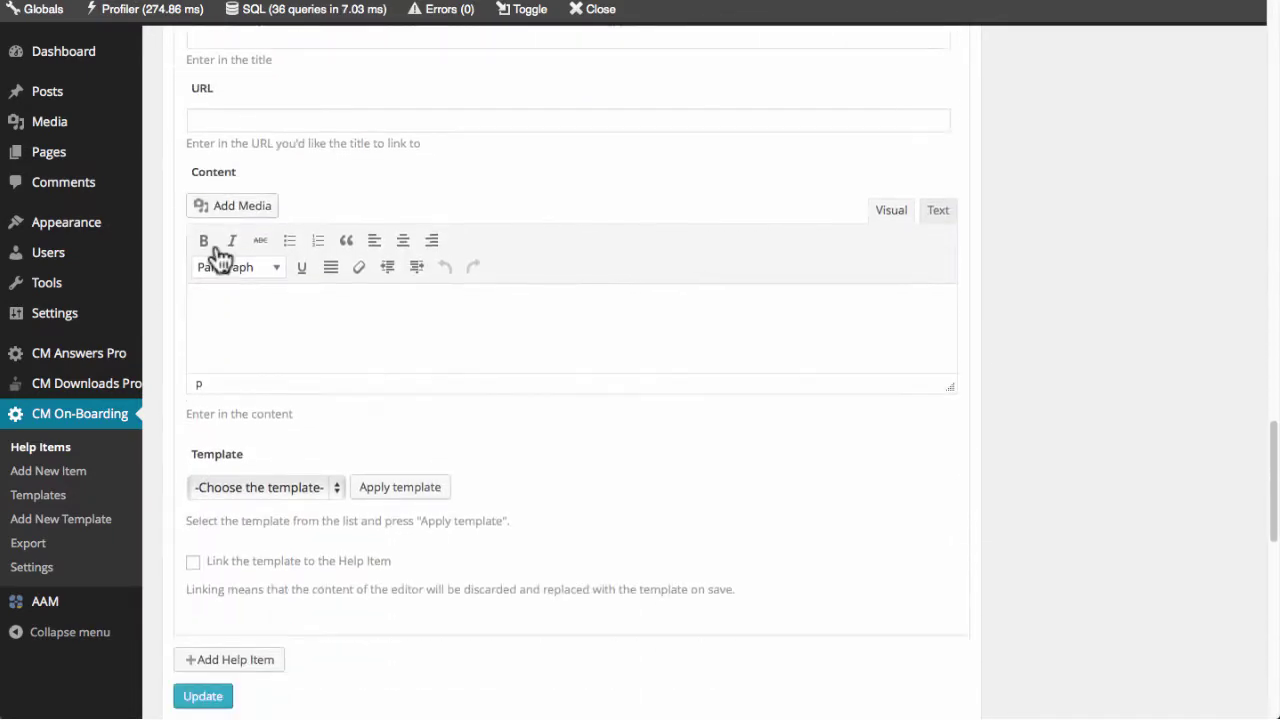
pyautogui.click(337, 491)
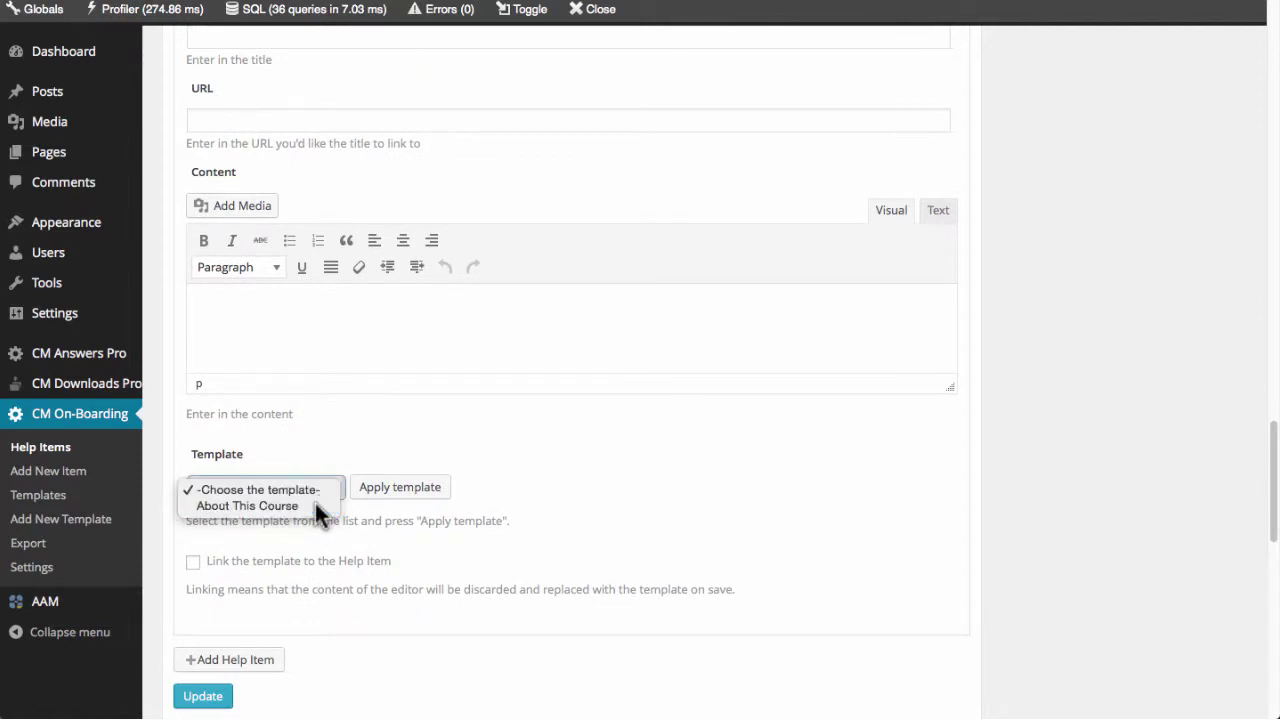
pyautogui.click(315, 503)
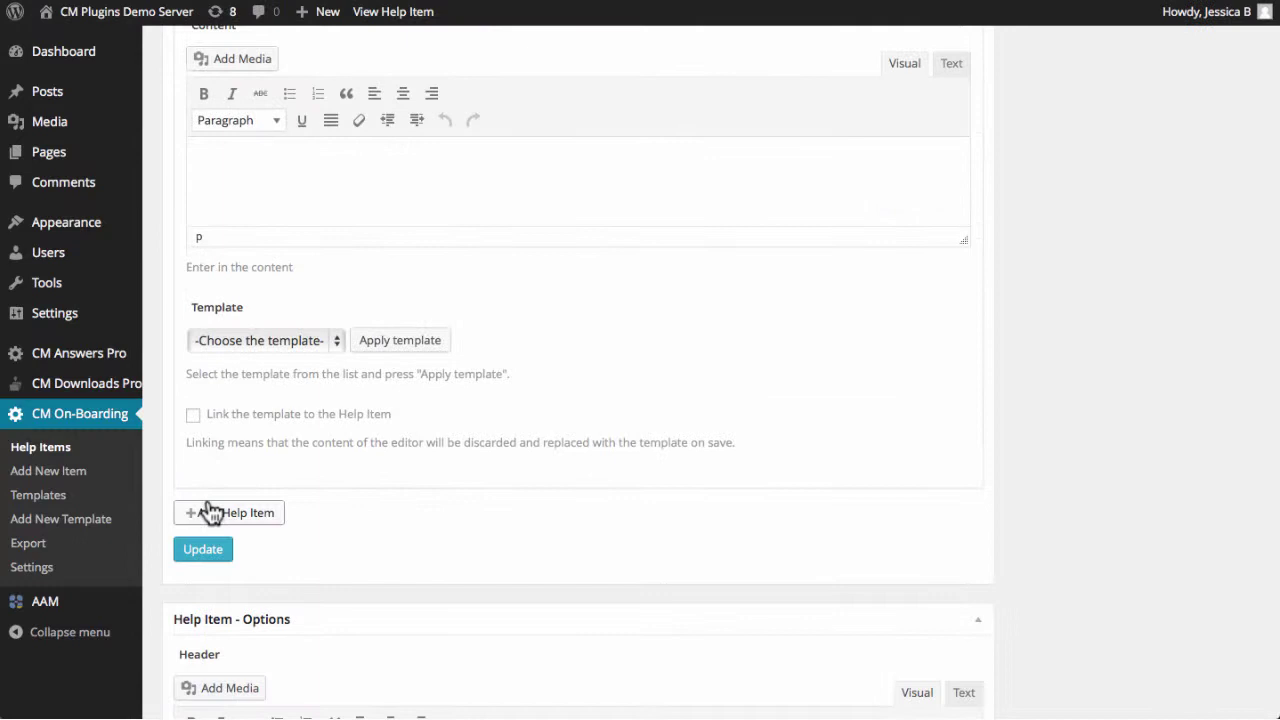
# - Add a second help item to the Syllabus Guide and bring up its template list
pyautogui.click(210, 514)
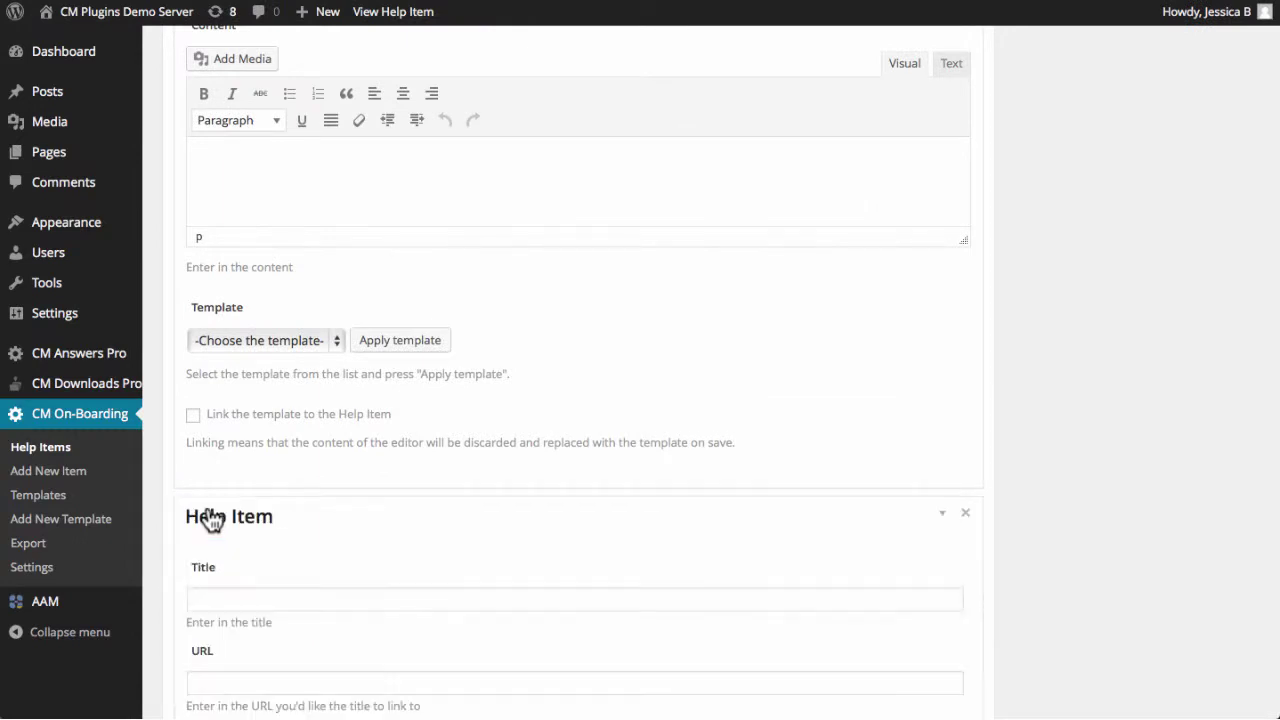
pyautogui.scroll(-3, 207, 505)
pyautogui.scroll(-5, 207, 505)
pyautogui.scroll(-2, 207, 505)
pyautogui.scroll(-1, 210, 517)
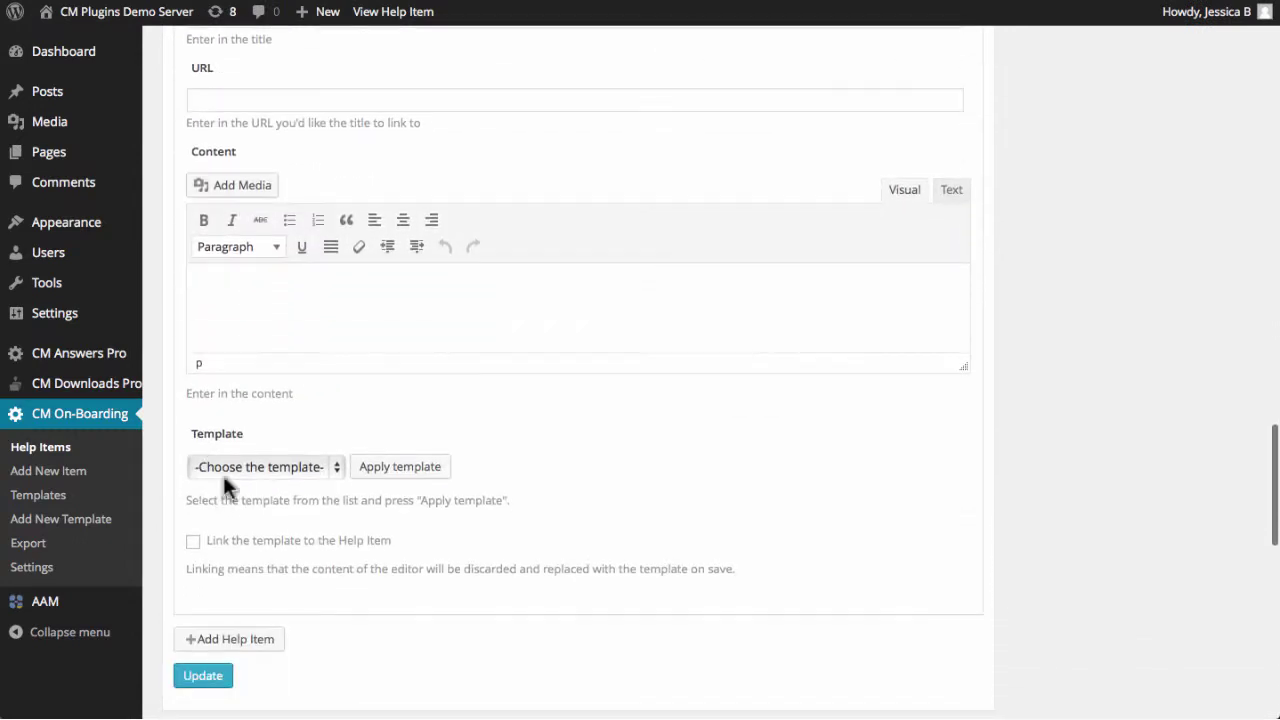
pyautogui.click(231, 466)
# - Assign About This Course to the second item, then add 'Please visit the discussion area.' to the template
pyautogui.click(245, 486)
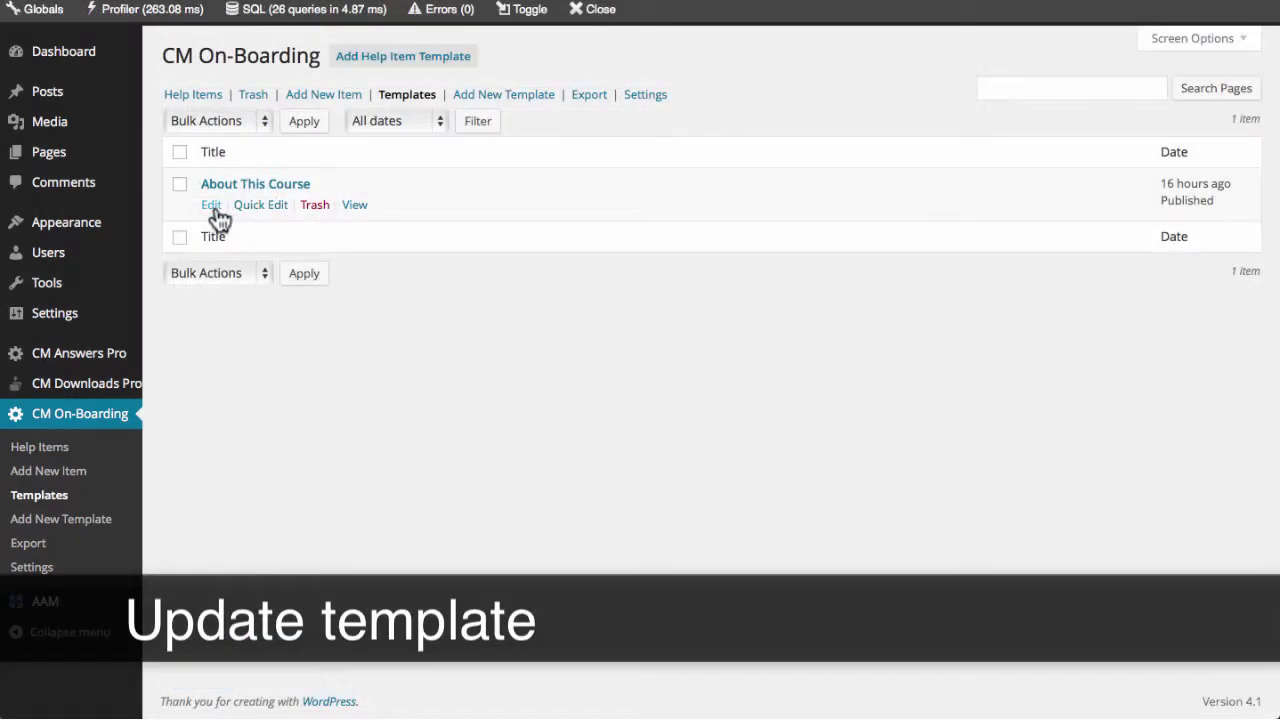
pyautogui.click(215, 205)
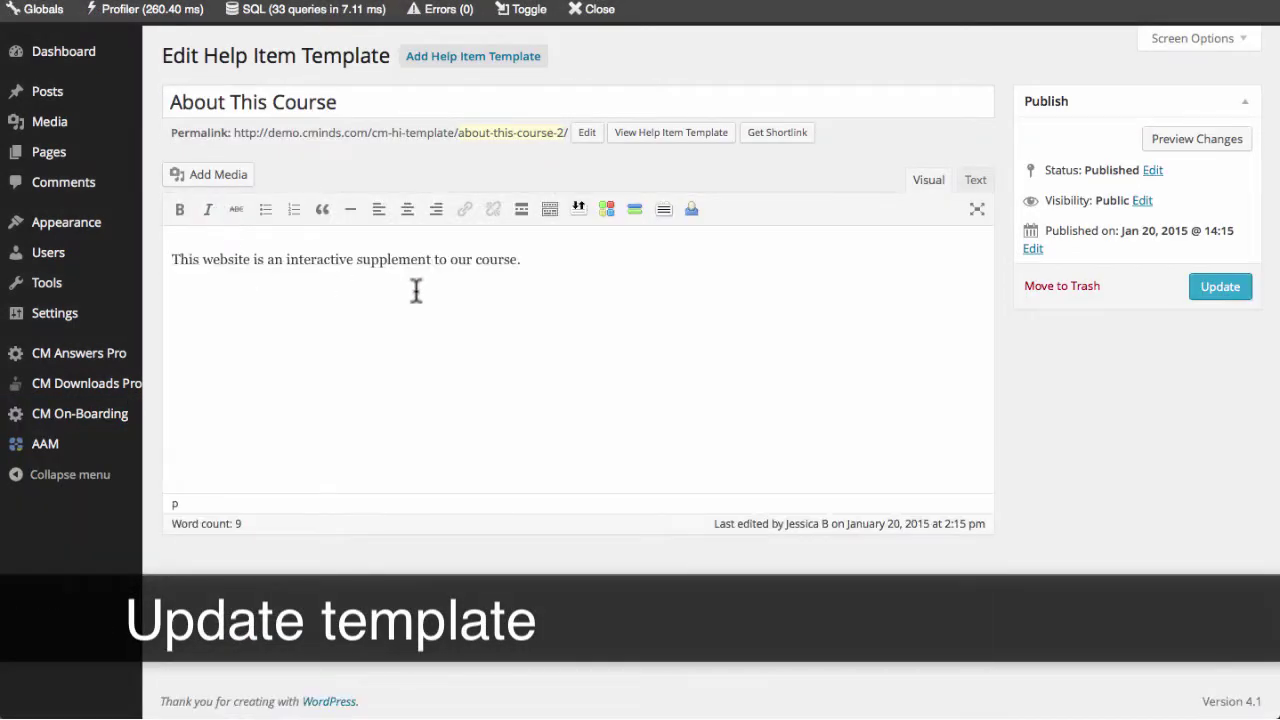
pyautogui.click(538, 260)
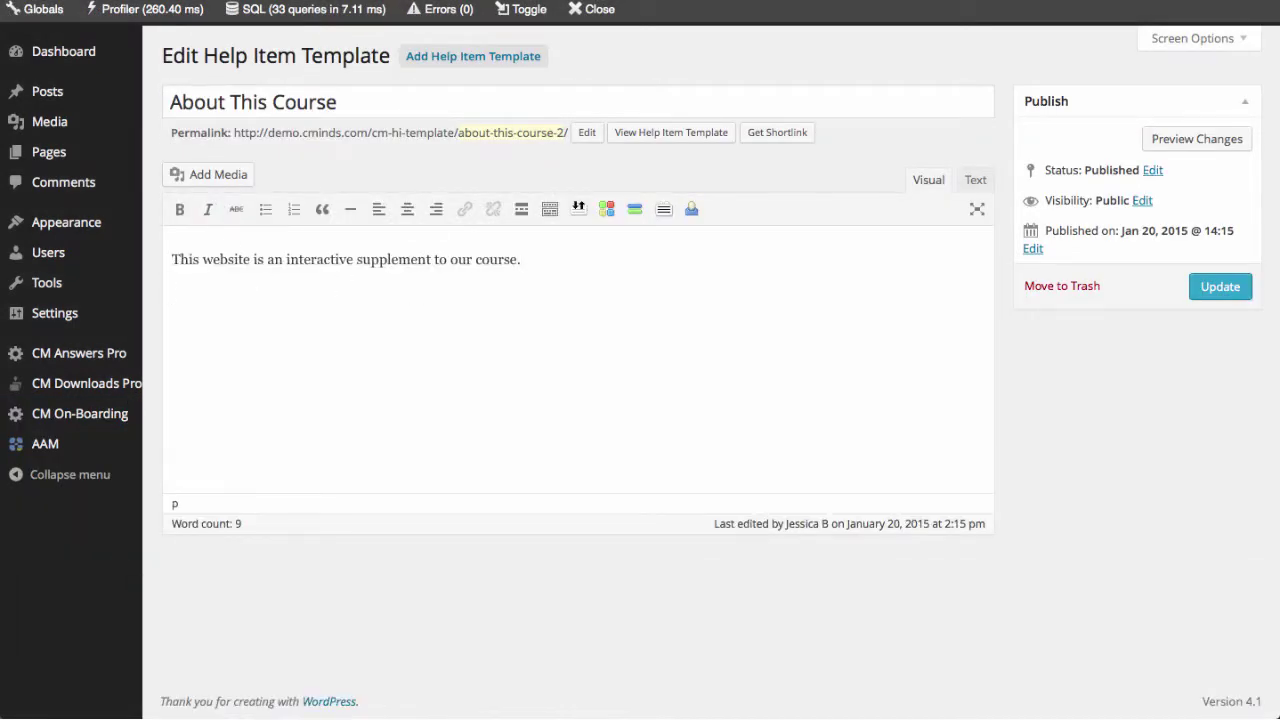
pyautogui.write('Please visit the')
pyautogui.write('discussion area')
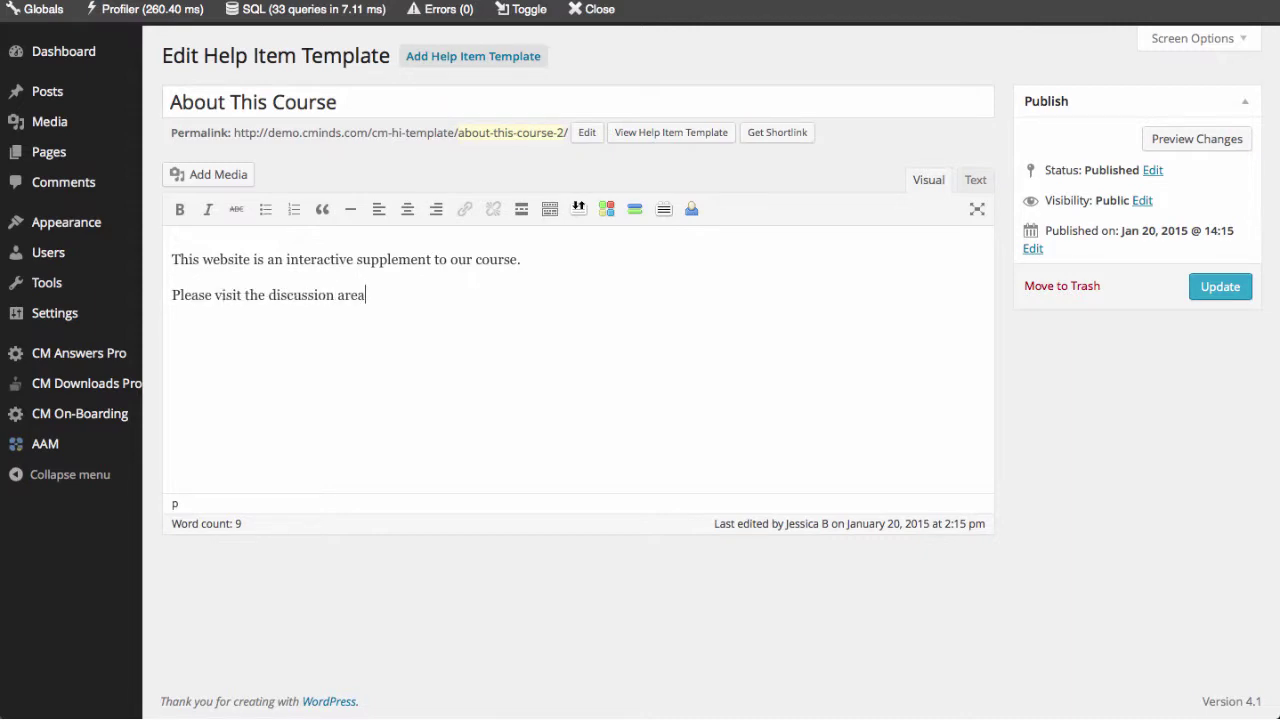
pyautogui.write('.')
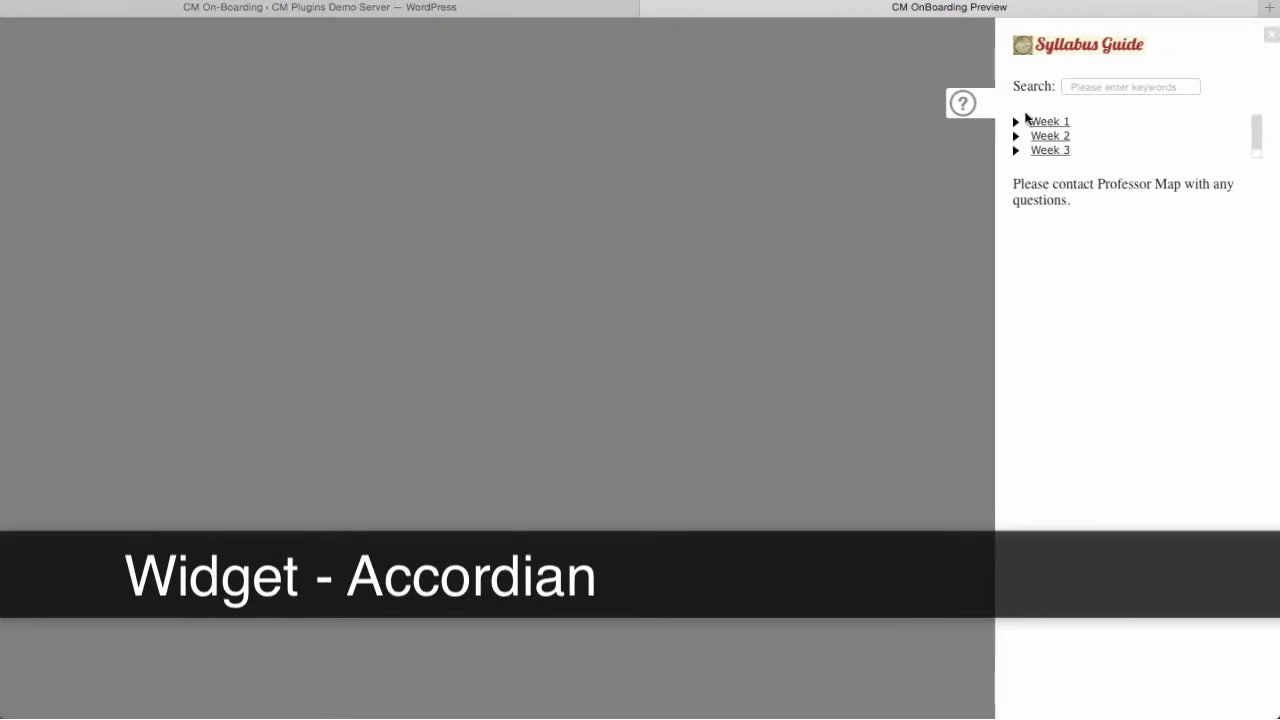
# - Preview each layout: expand Week 1, advance the slider, view 'Where do I submit assignments?', and show Step 2
pyautogui.click(1017, 123)
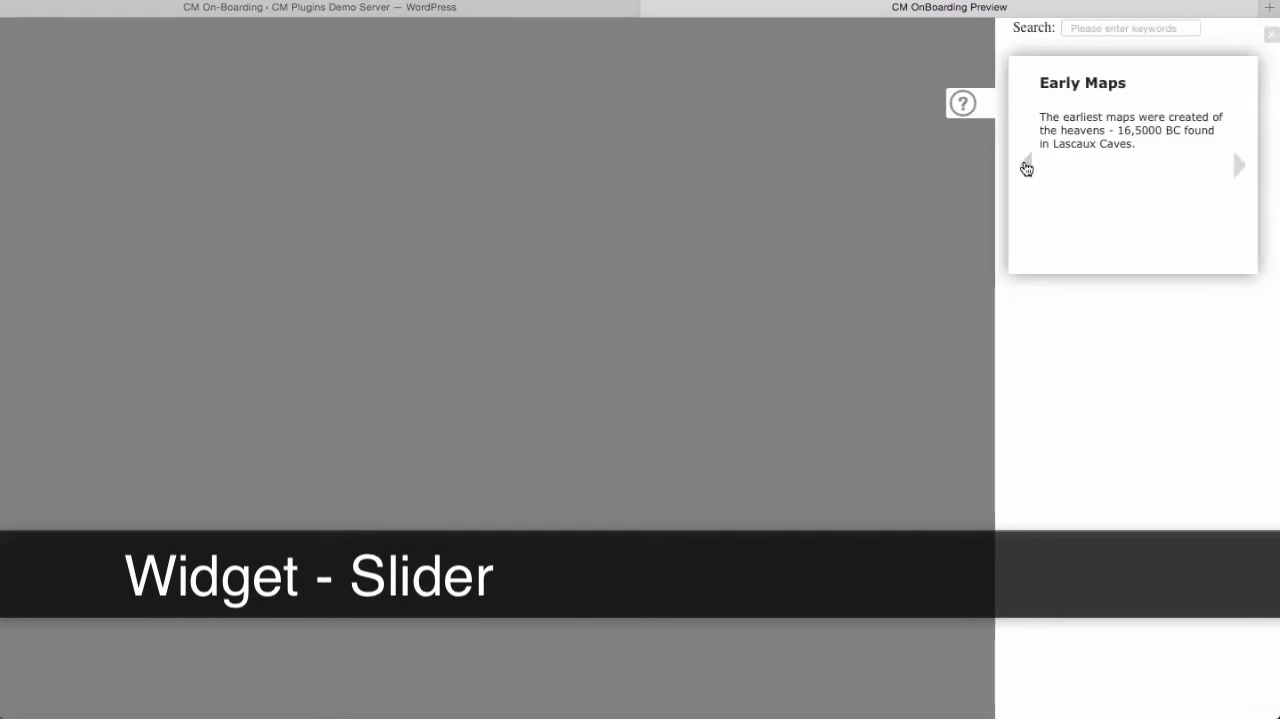
pyautogui.click(1236, 168)
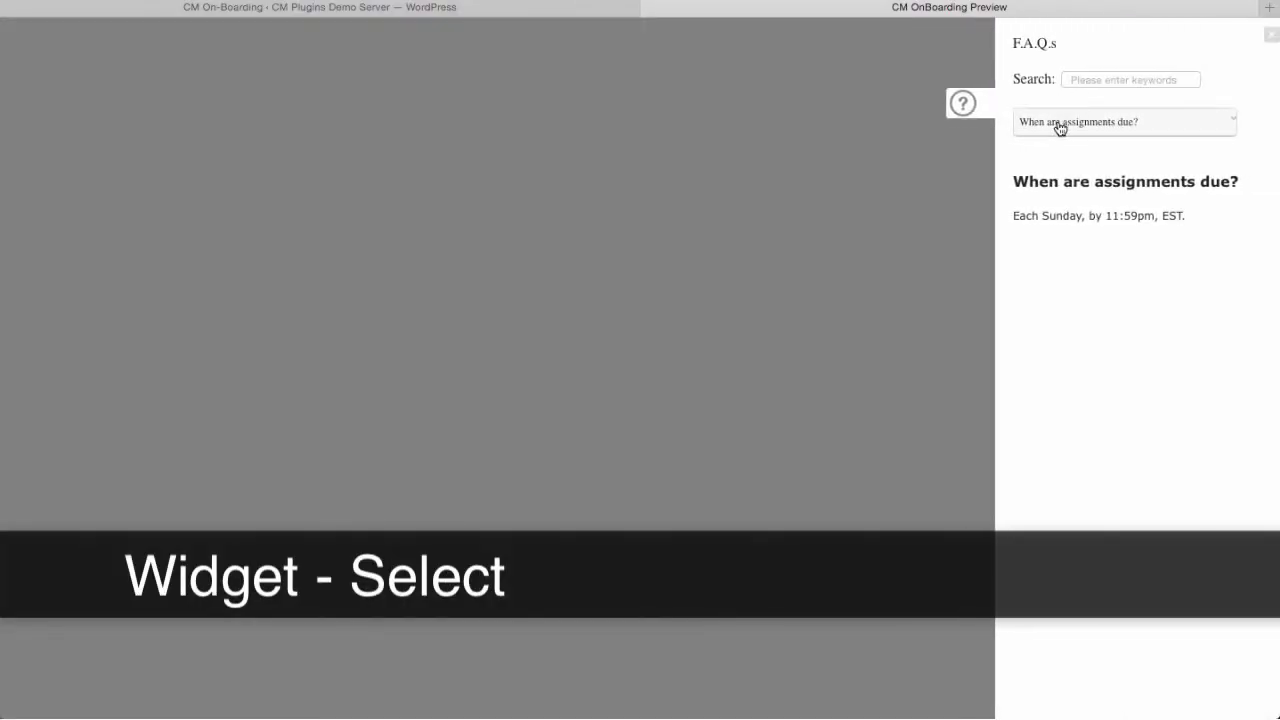
pyautogui.click(1059, 125)
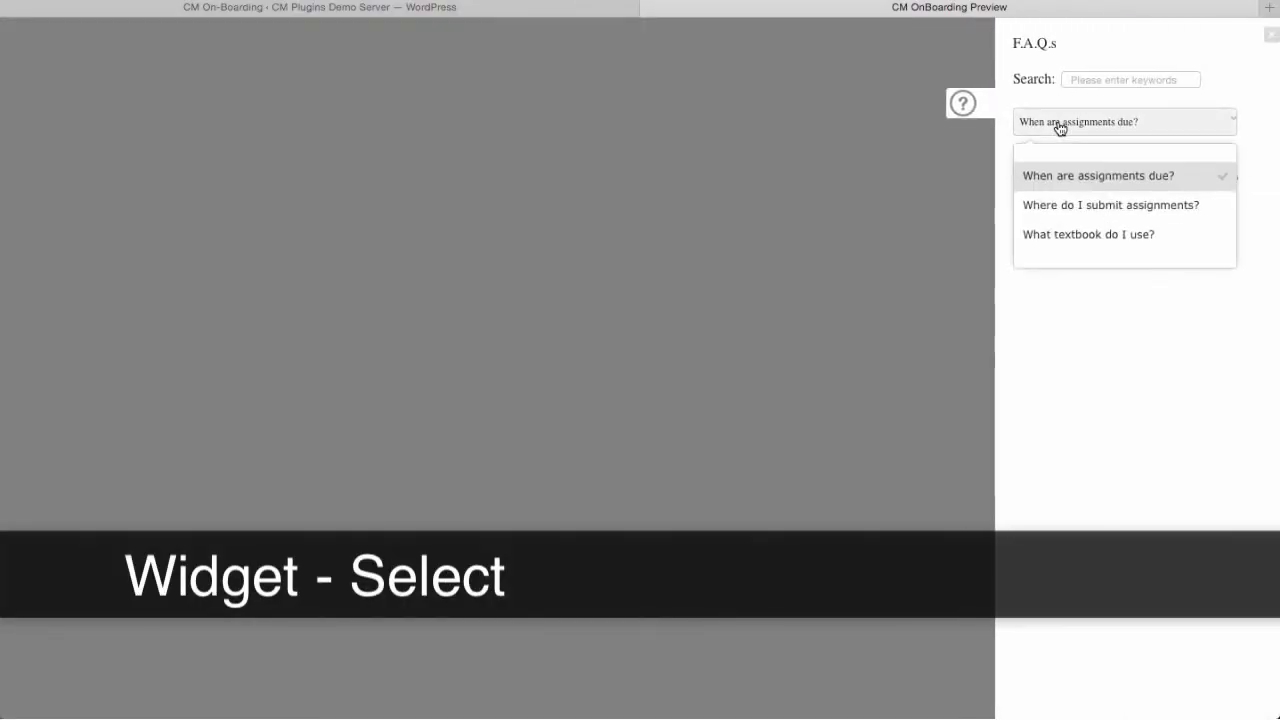
pyautogui.click(1047, 212)
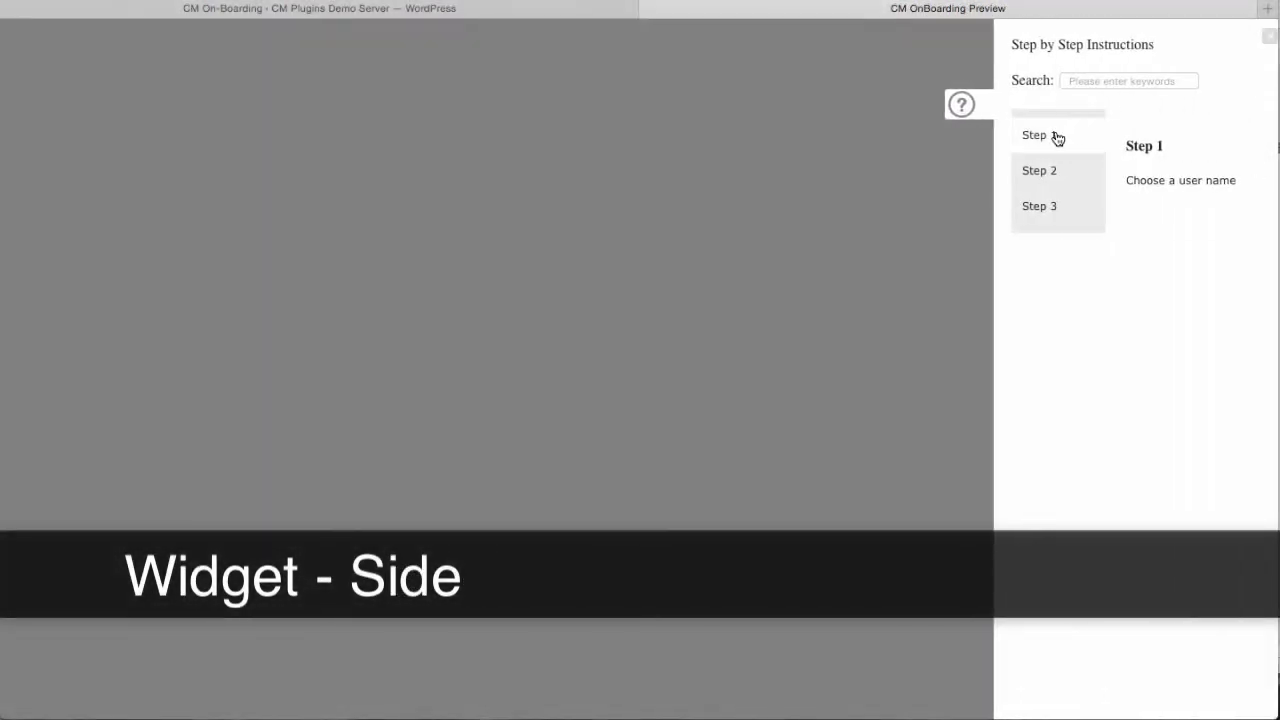
pyautogui.click(1040, 168)
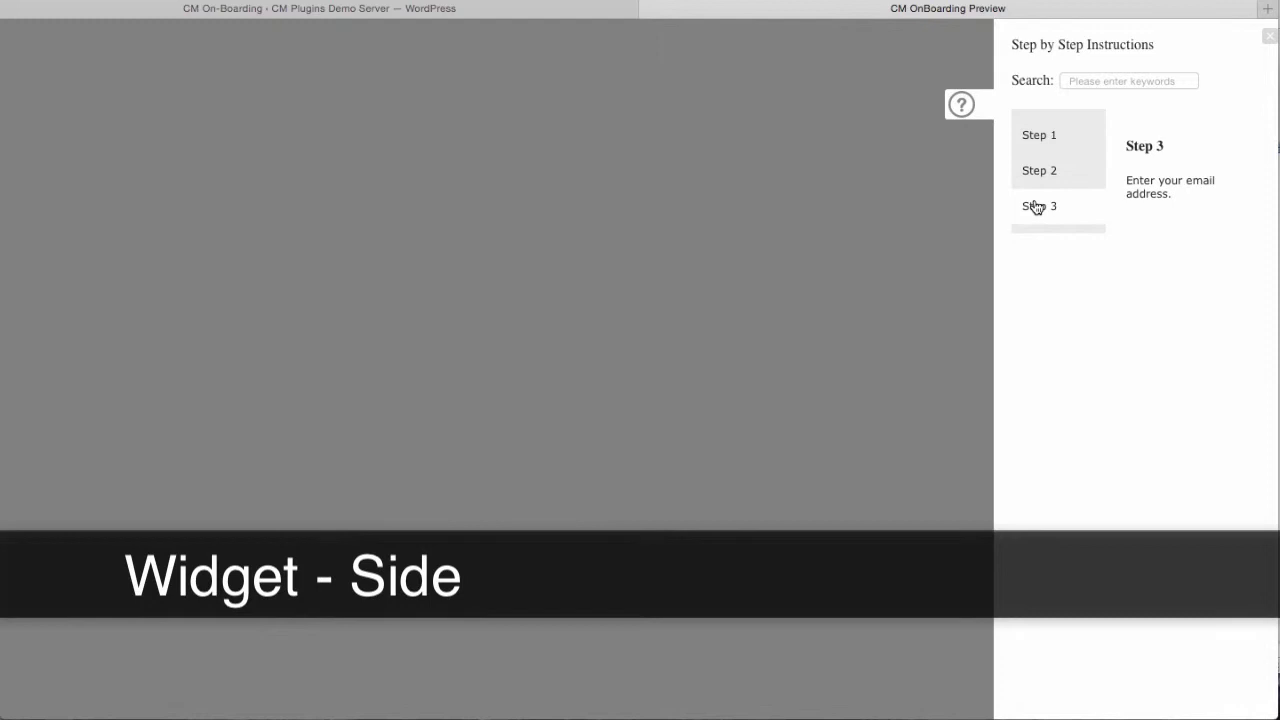